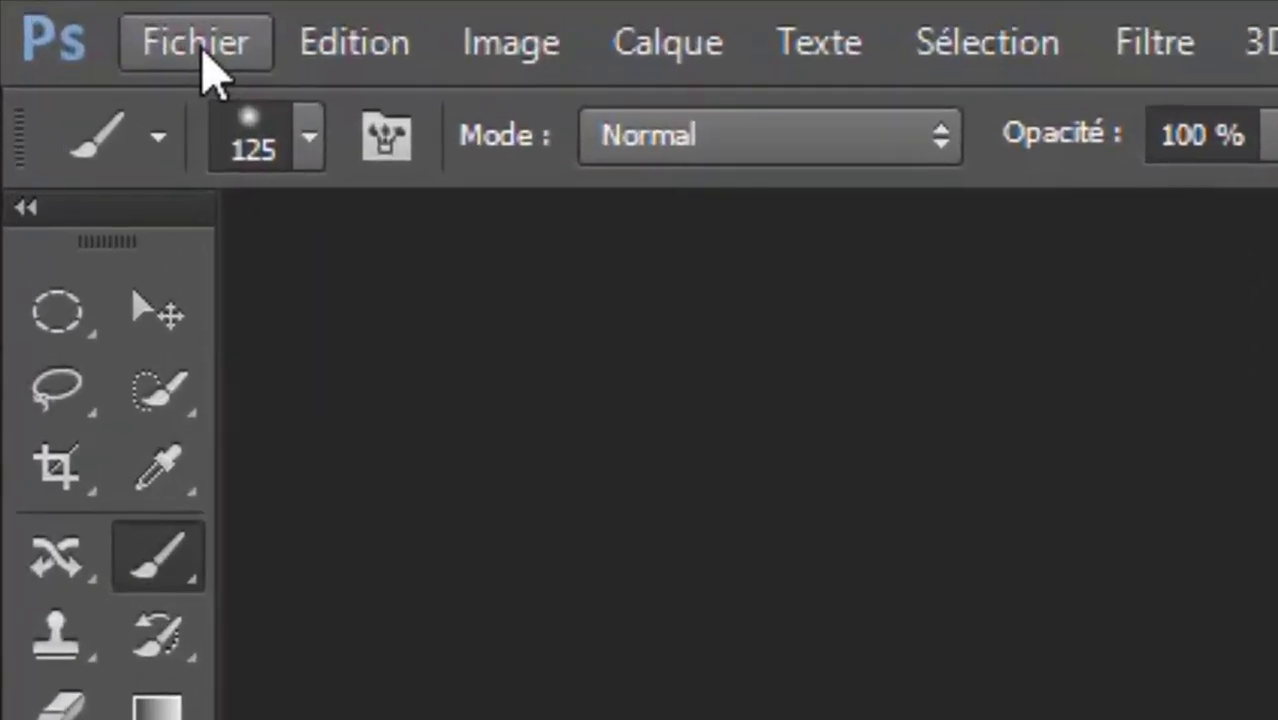
Open image 1.jpg from the image noir et blanc folder.
{"action": "left_click", "coordinate": [210, 62]}
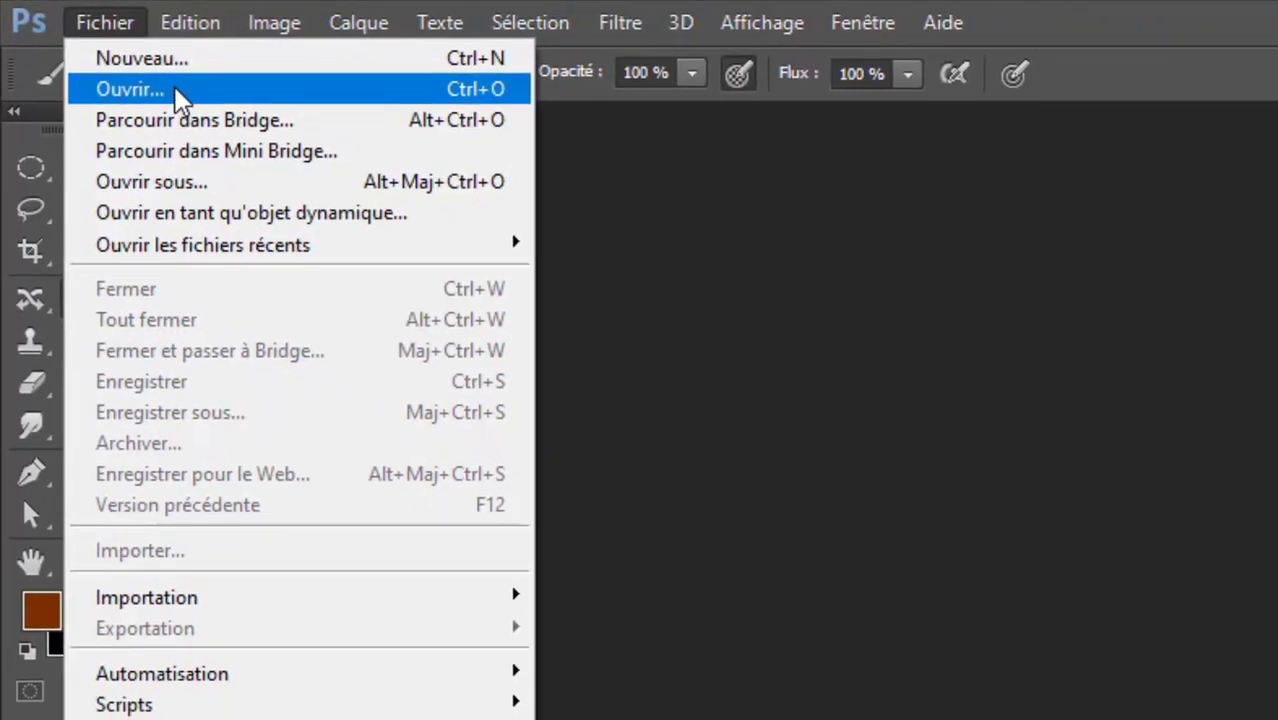
{"action": "left_click", "coordinate": [174, 86]}
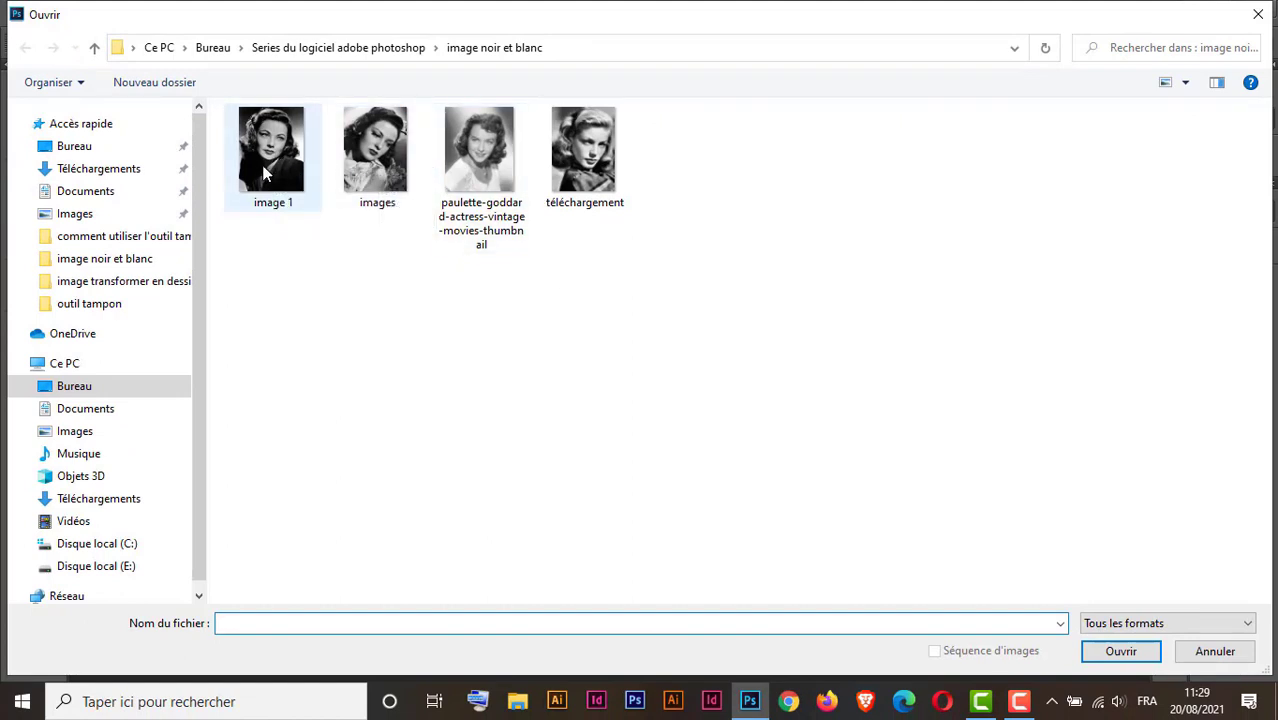
{"action": "left_click", "coordinate": [270, 155]}
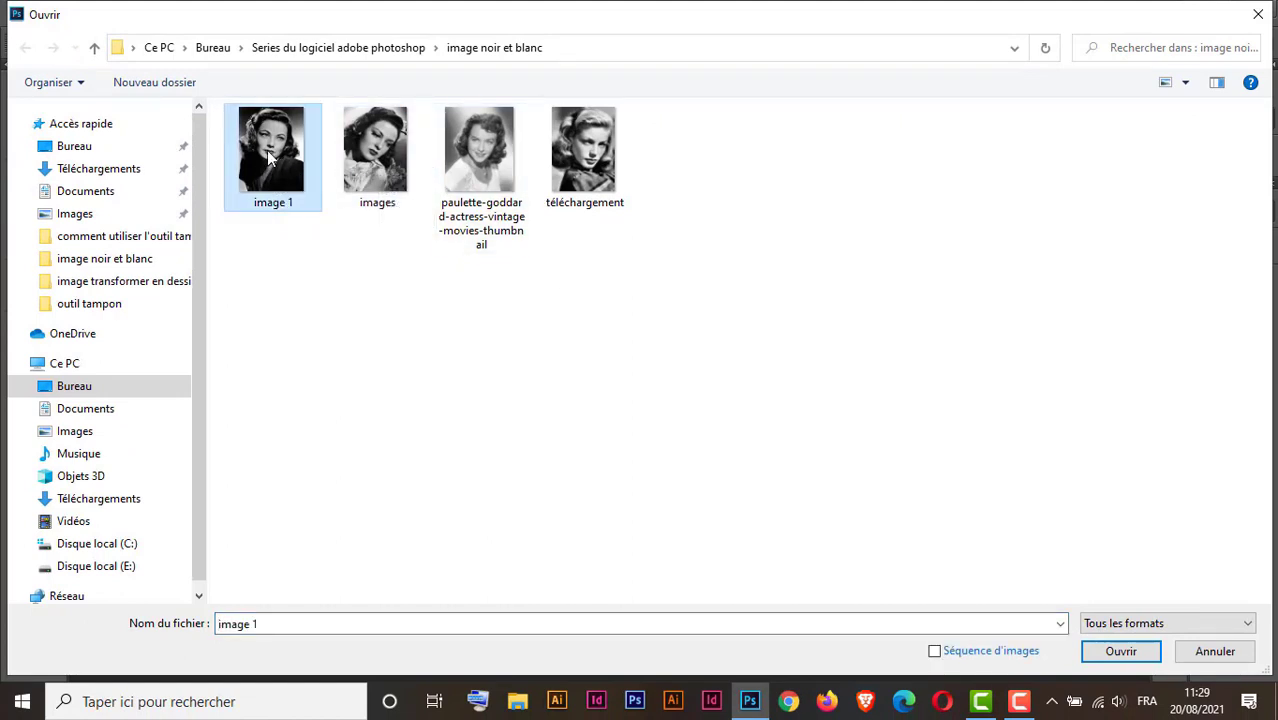
{"action": "left_click", "coordinate": [1120, 653]}
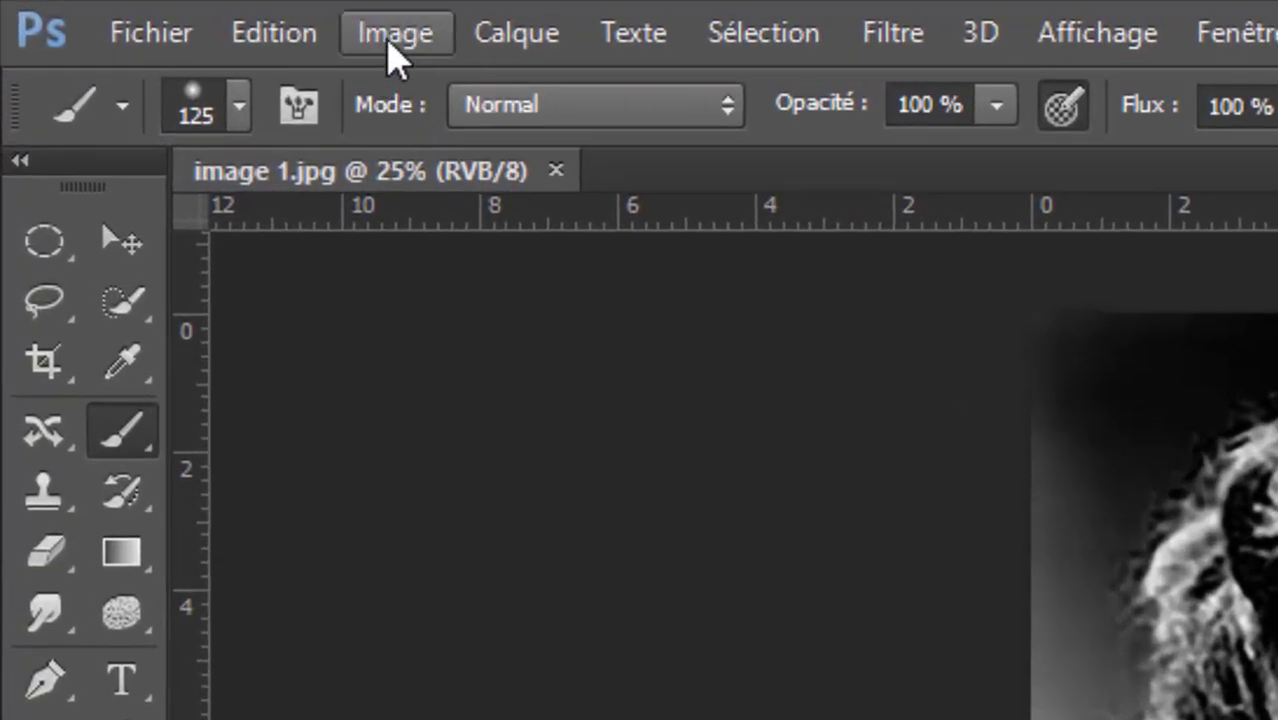
Check the image size is 1671 × 2164 px at 300 pixels/inch and confirm it.
{"action": "left_click", "coordinate": [389, 47]}
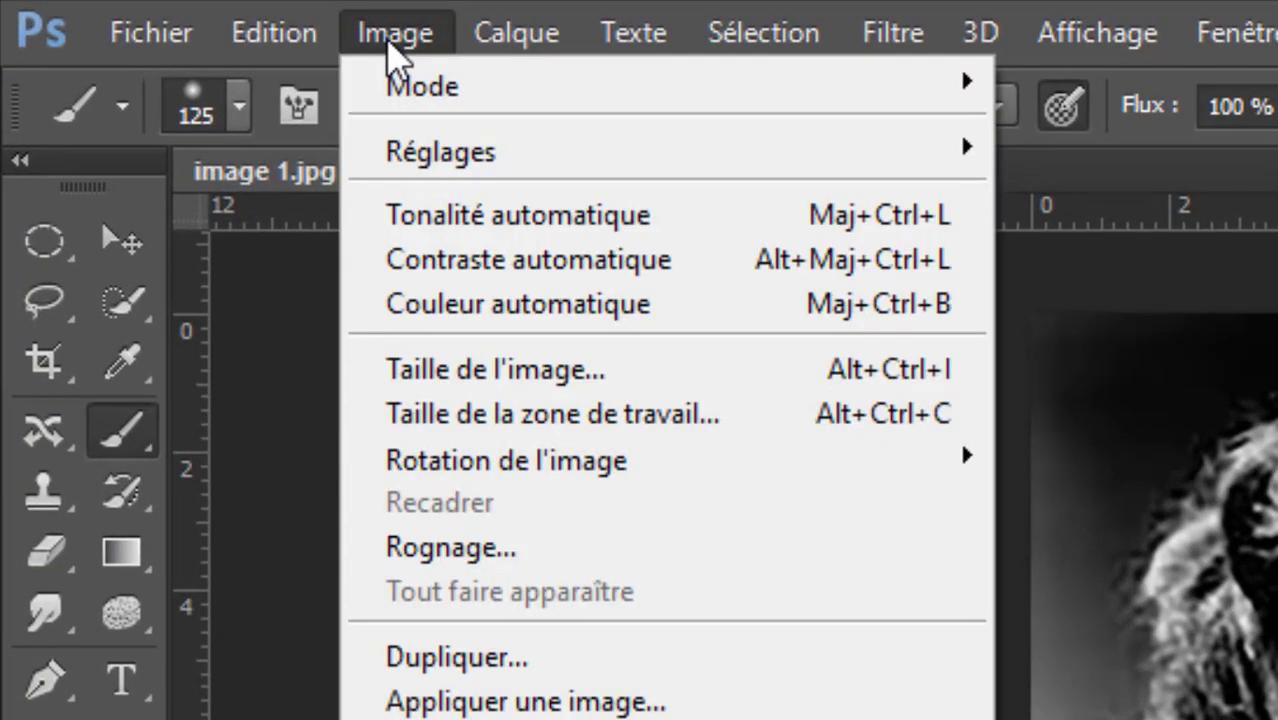
{"action": "left_click", "coordinate": [541, 369]}
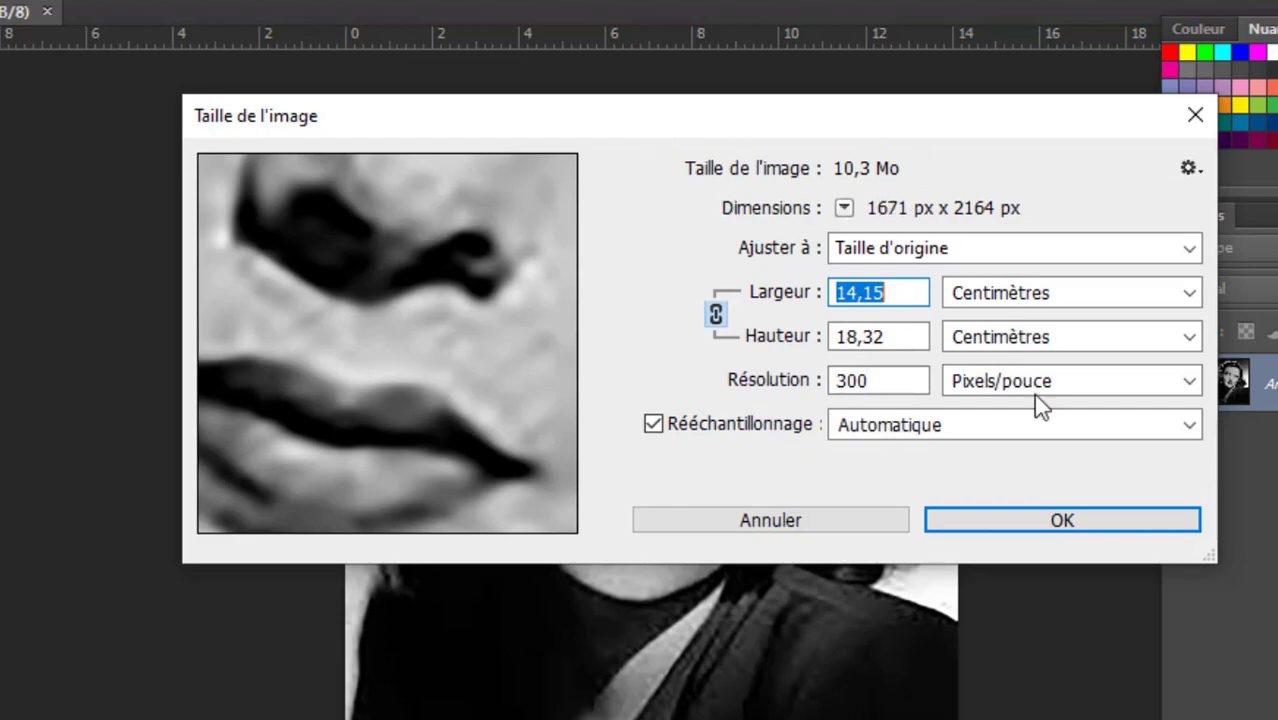
{"action": "left_click", "coordinate": [1068, 523]}
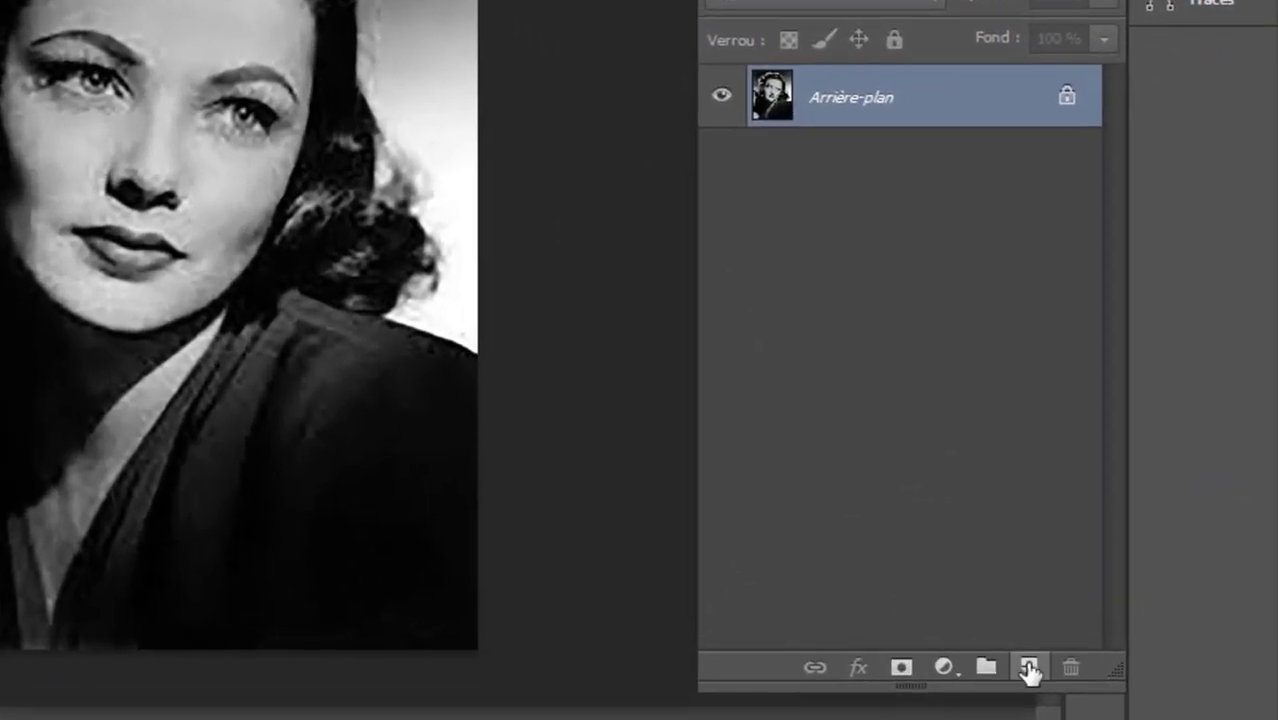
Add empty layer Calque 1 and set a soft round brush at 130 px, 0% hardness.
{"action": "left_click", "coordinate": [1029, 667]}
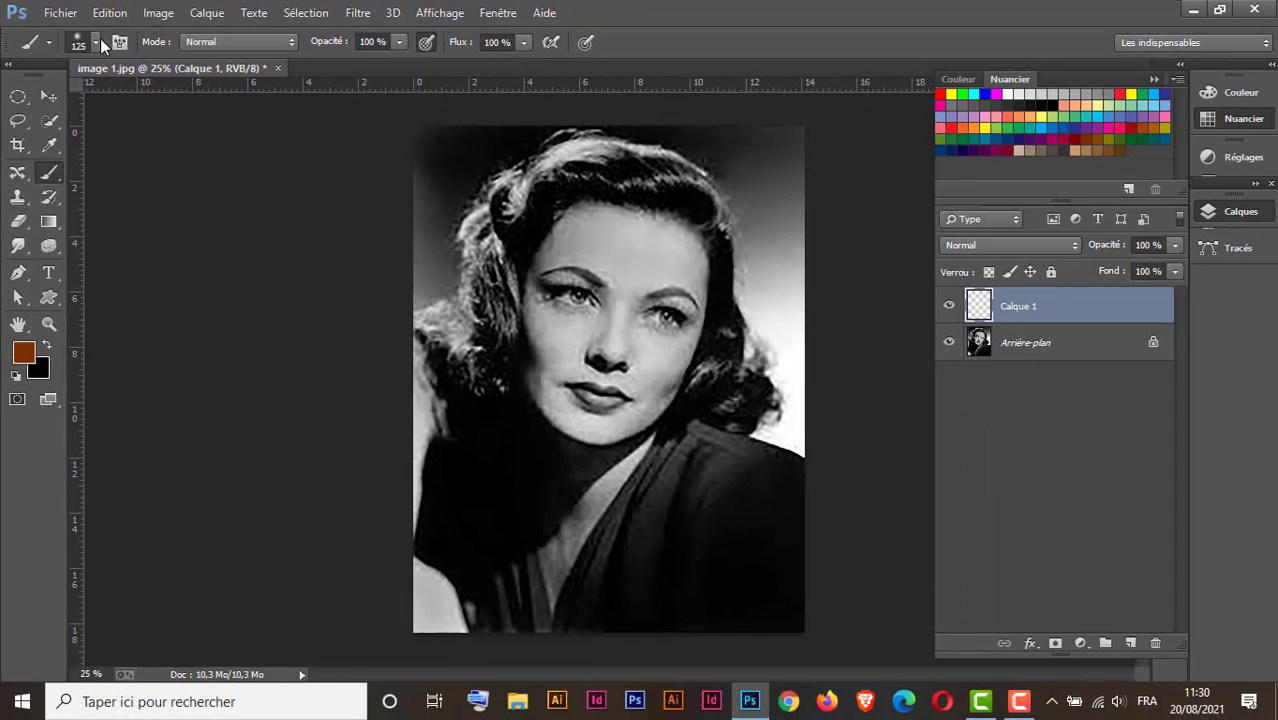
{"action": "left_click", "coordinate": [96, 40]}
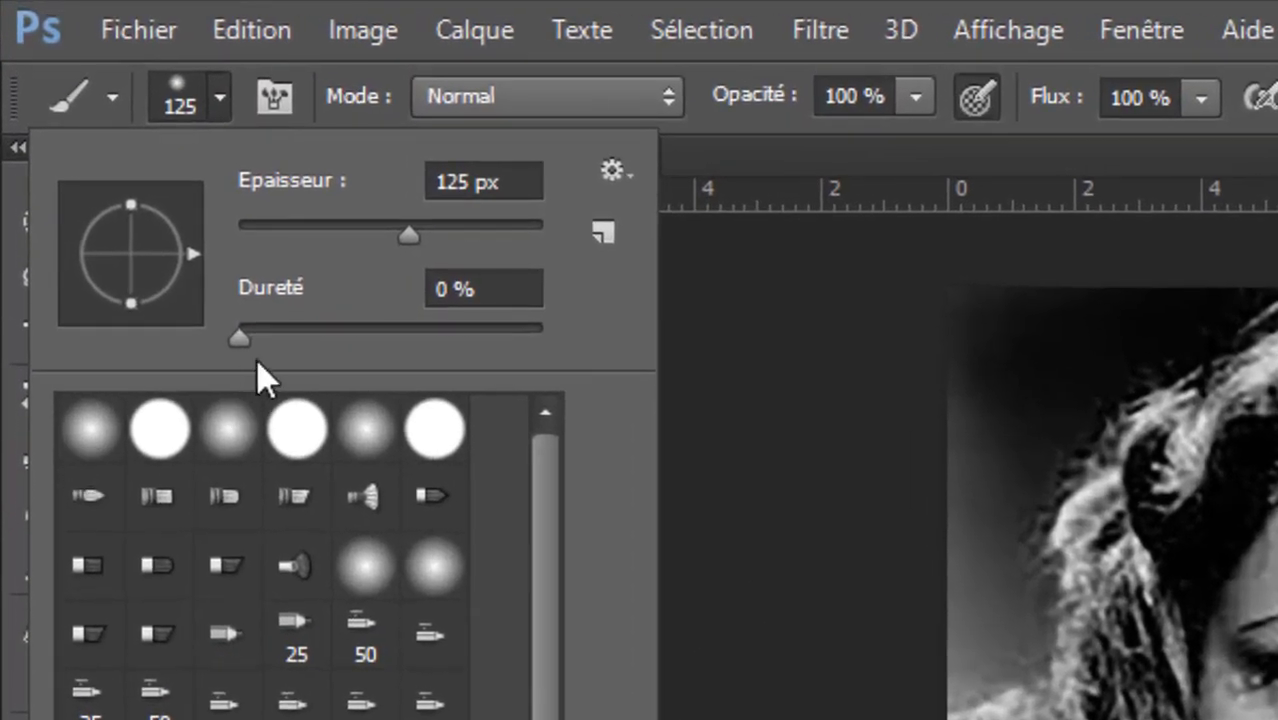
{"action": "left_click", "coordinate": [82, 436]}
{"action": "left_click", "coordinate": [157, 437]}
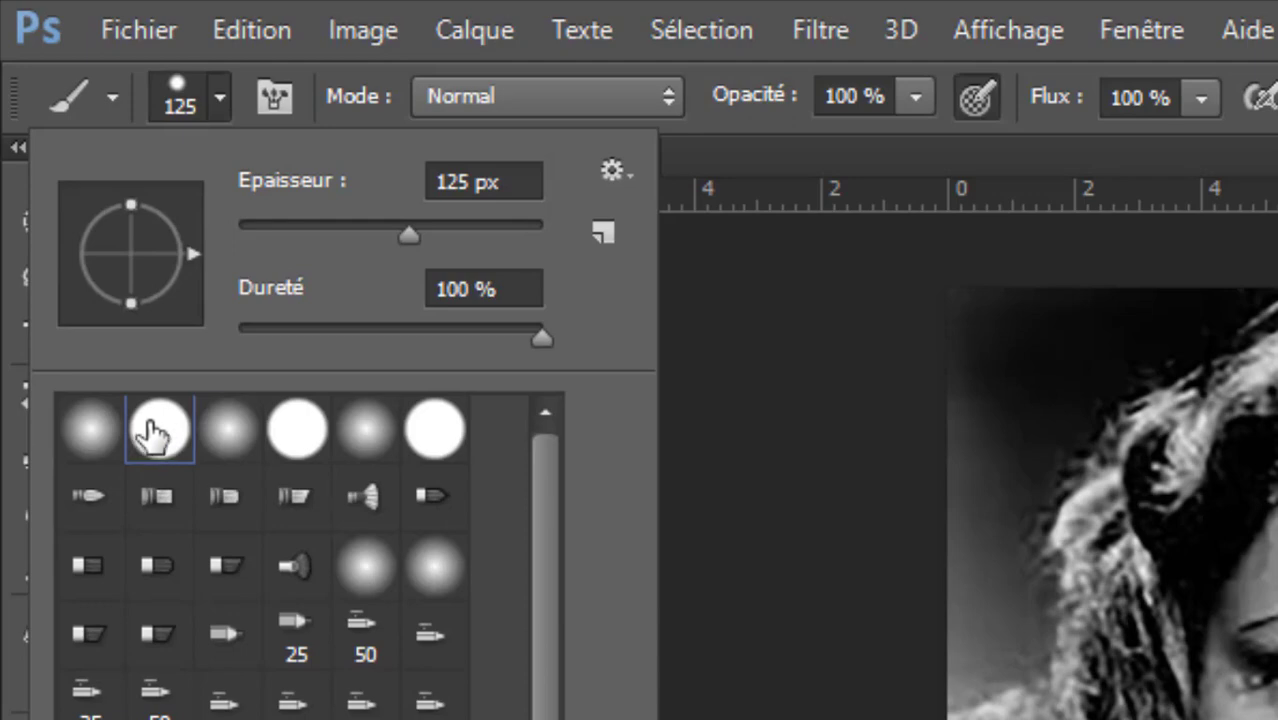
{"action": "left_click", "coordinate": [88, 438]}
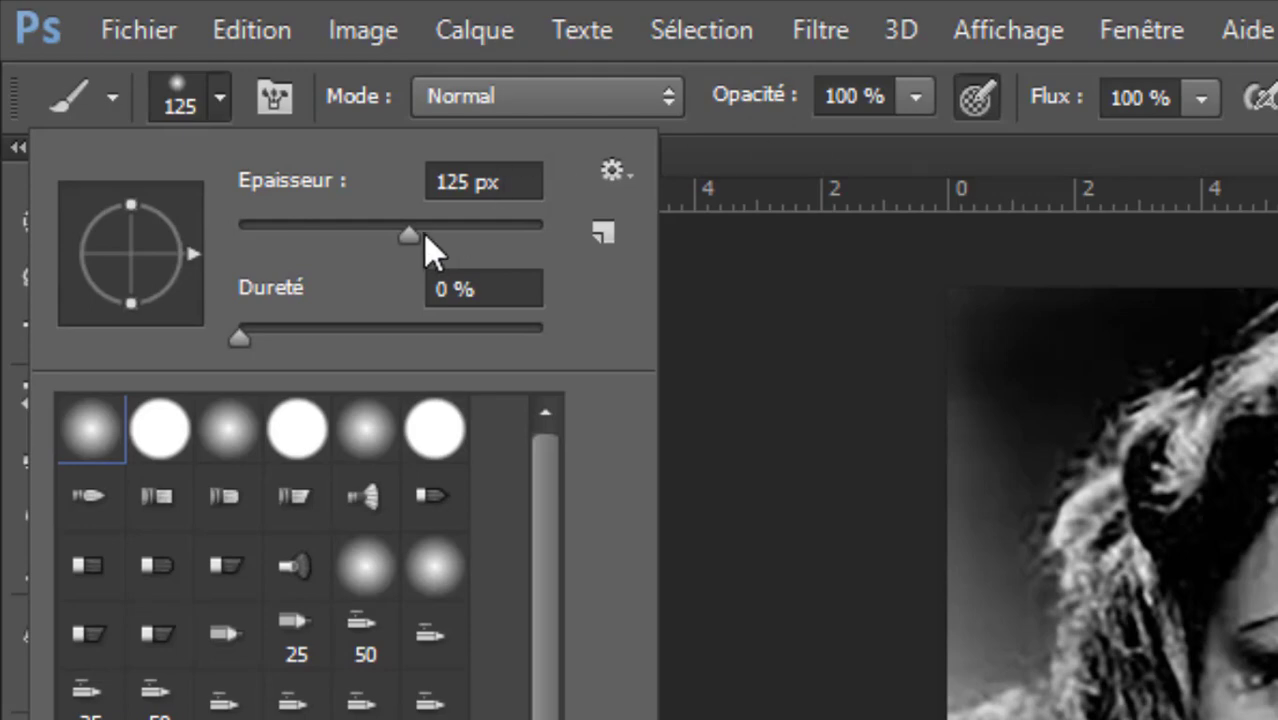
{"action": "left_click_drag", "start_coordinate": [406, 233], "coordinate": [431, 233]}
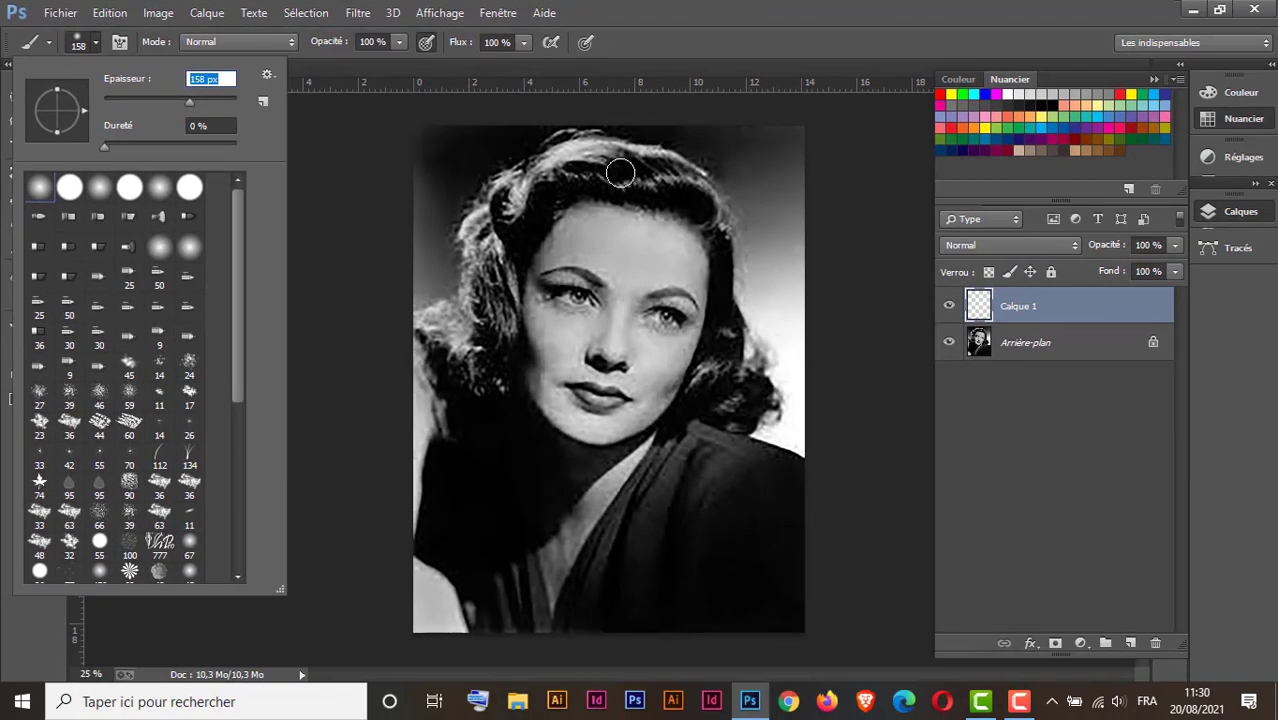
{"action": "left_click_drag", "start_coordinate": [185, 102], "coordinate": [180, 98]}
Rename Calque 1 to cheveux and paint a brown stroke across the top of the hair.
{"action": "left_click", "coordinate": [1020, 313]}
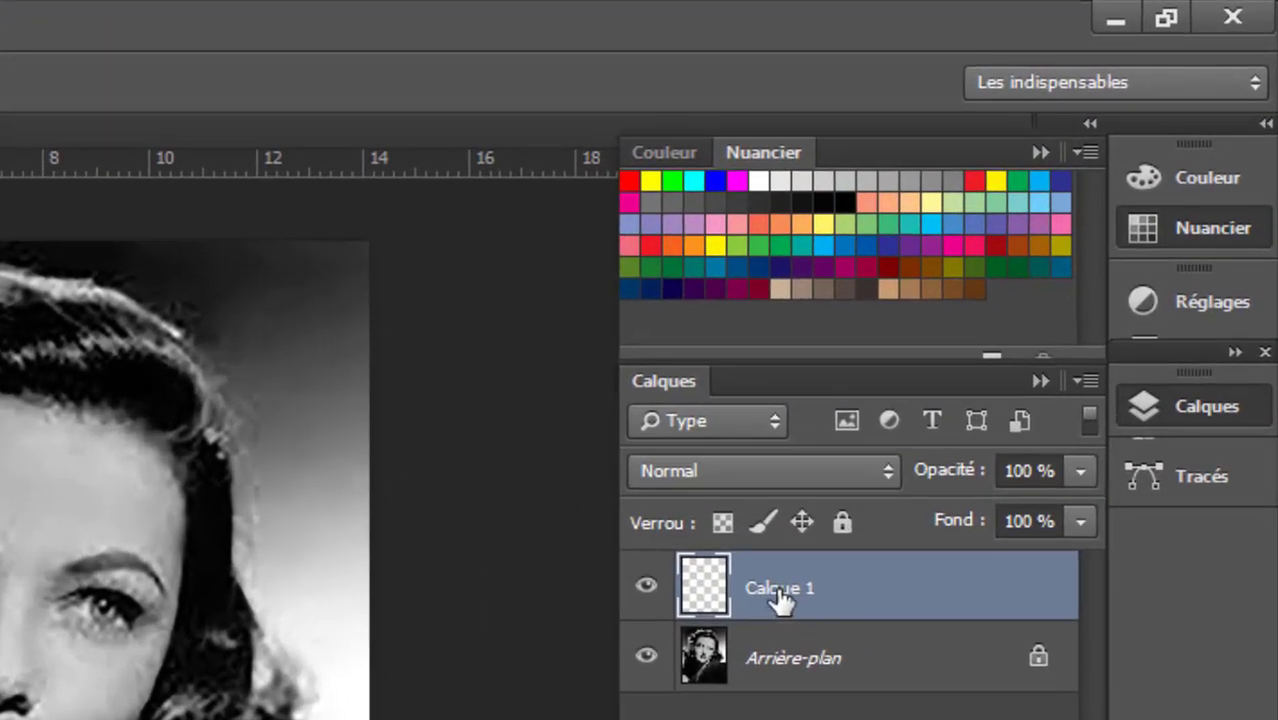
{"action": "double_click", "coordinate": [780, 590]}
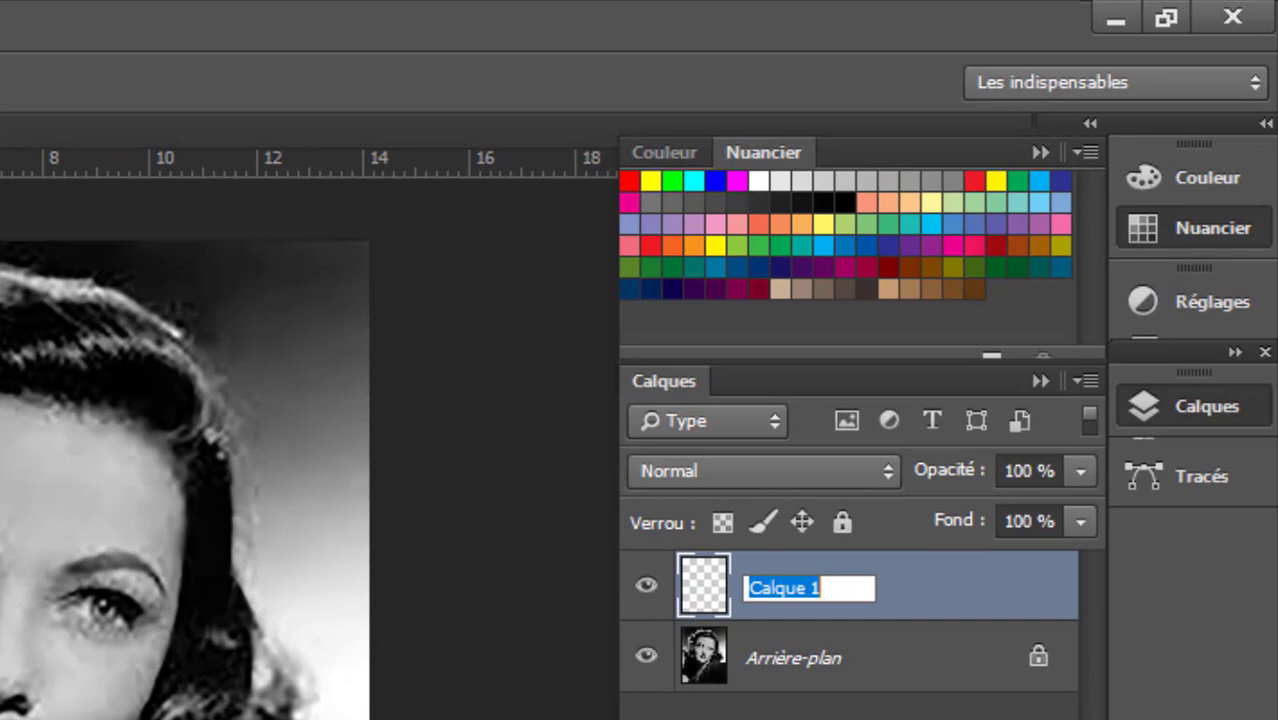
{"action": "type", "text": "cheveux"}
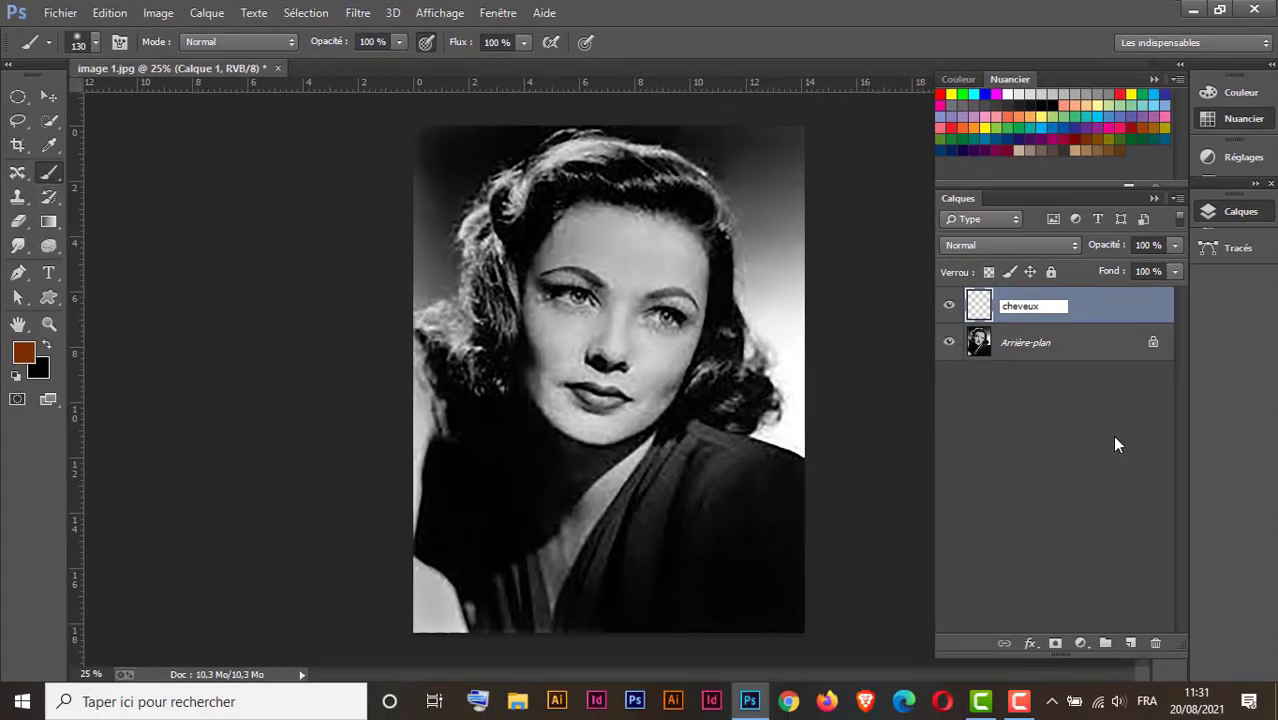
{"action": "key", "text": "Return"}
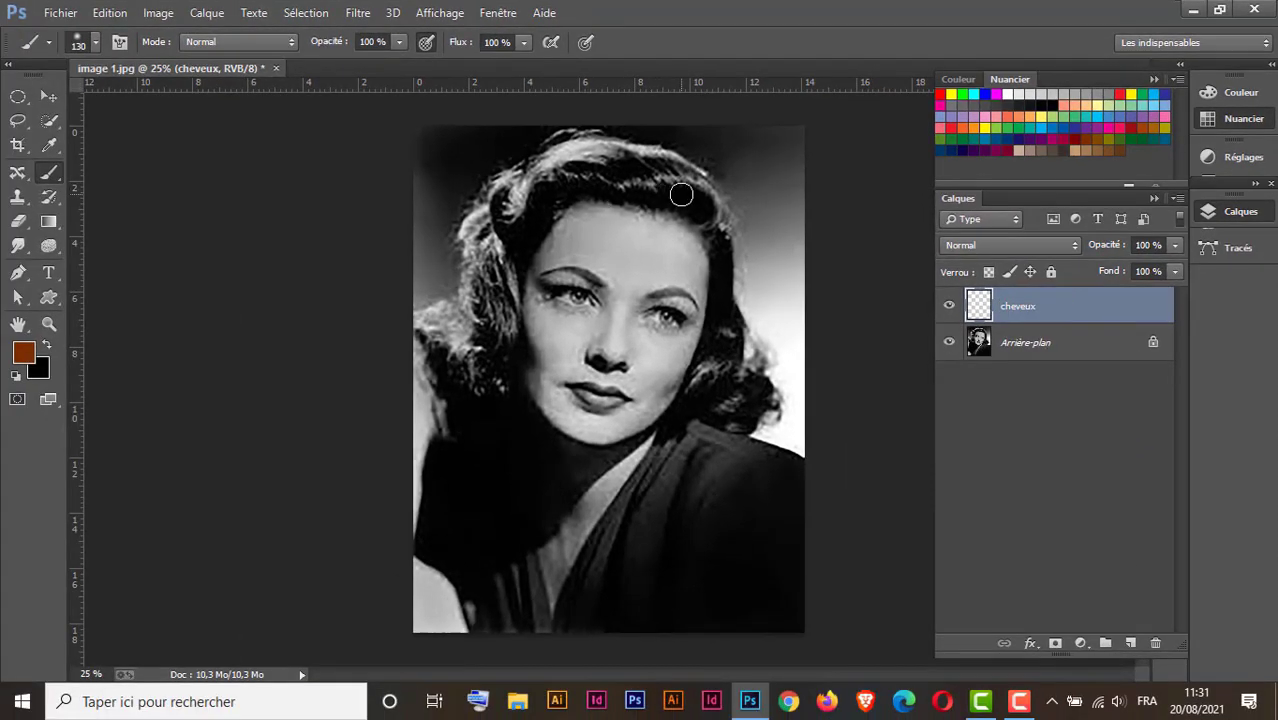
{"action": "mouse_move", "coordinate": [697, 194]}
{"action": "left_mouse_down"}
{"action": "mouse_move", "coordinate": [601, 186]}
{"action": "mouse_move", "coordinate": [505, 225]}
{"action": "mouse_move", "coordinate": [490, 290]}
{"action": "mouse_move", "coordinate": [542, 211]}
{"action": "mouse_move", "coordinate": [621, 192]}
{"action": "mouse_move", "coordinate": [705, 208]}
{"action": "mouse_move", "coordinate": [685, 183]}
{"action": "mouse_move", "coordinate": [619, 160]}
{"action": "left_mouse_up"}
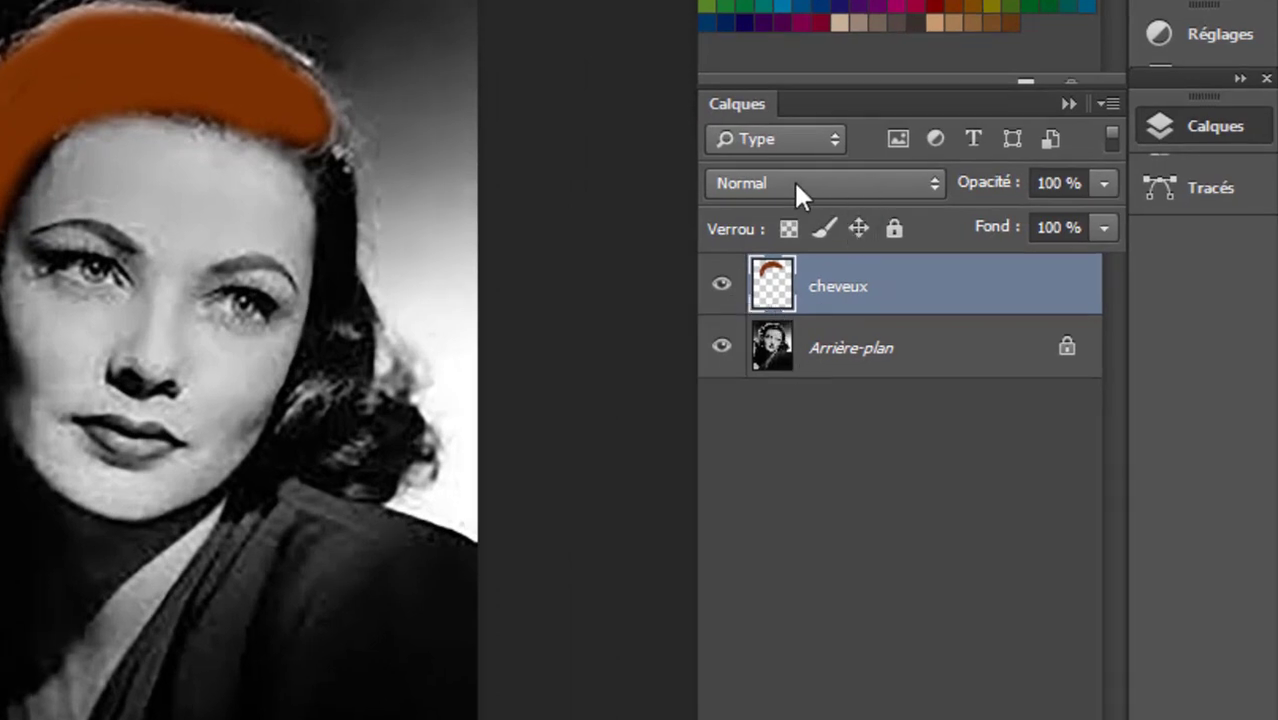
Set cheveux to Lumière tamisée and tint the left and right hair brown with a larger brush.
{"action": "left_click", "coordinate": [841, 177]}
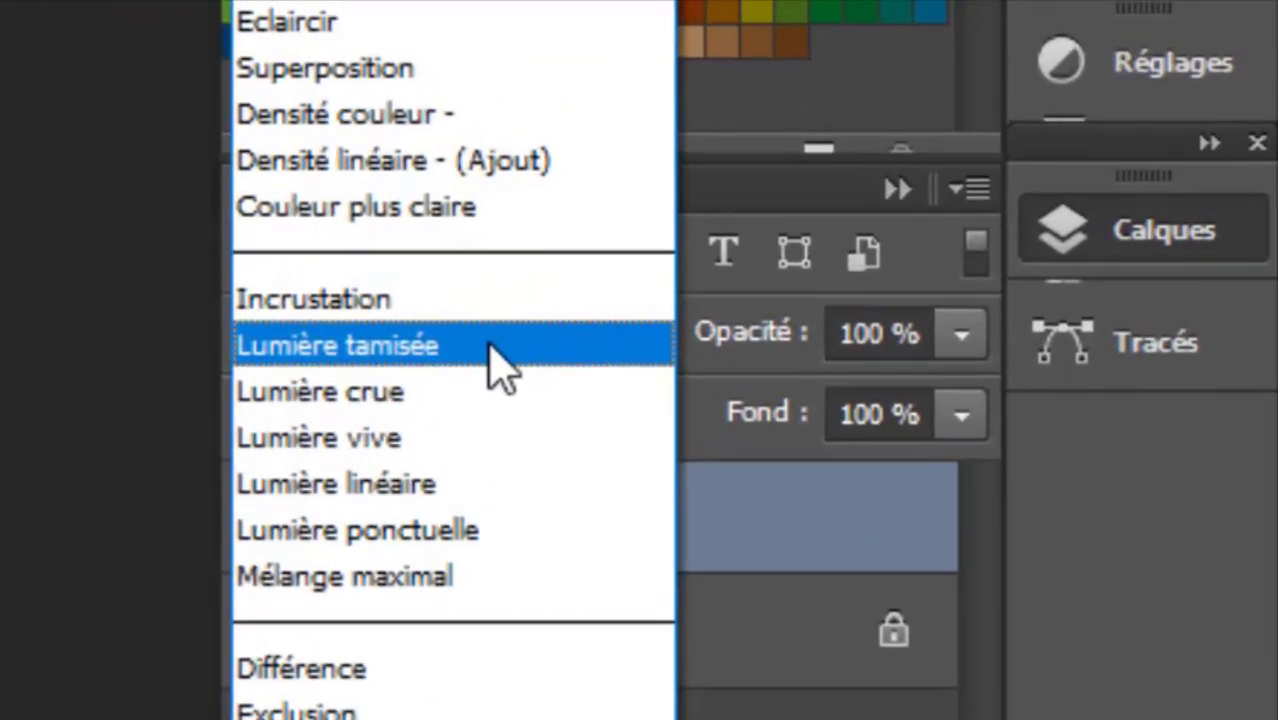
{"action": "left_click", "coordinate": [499, 363]}
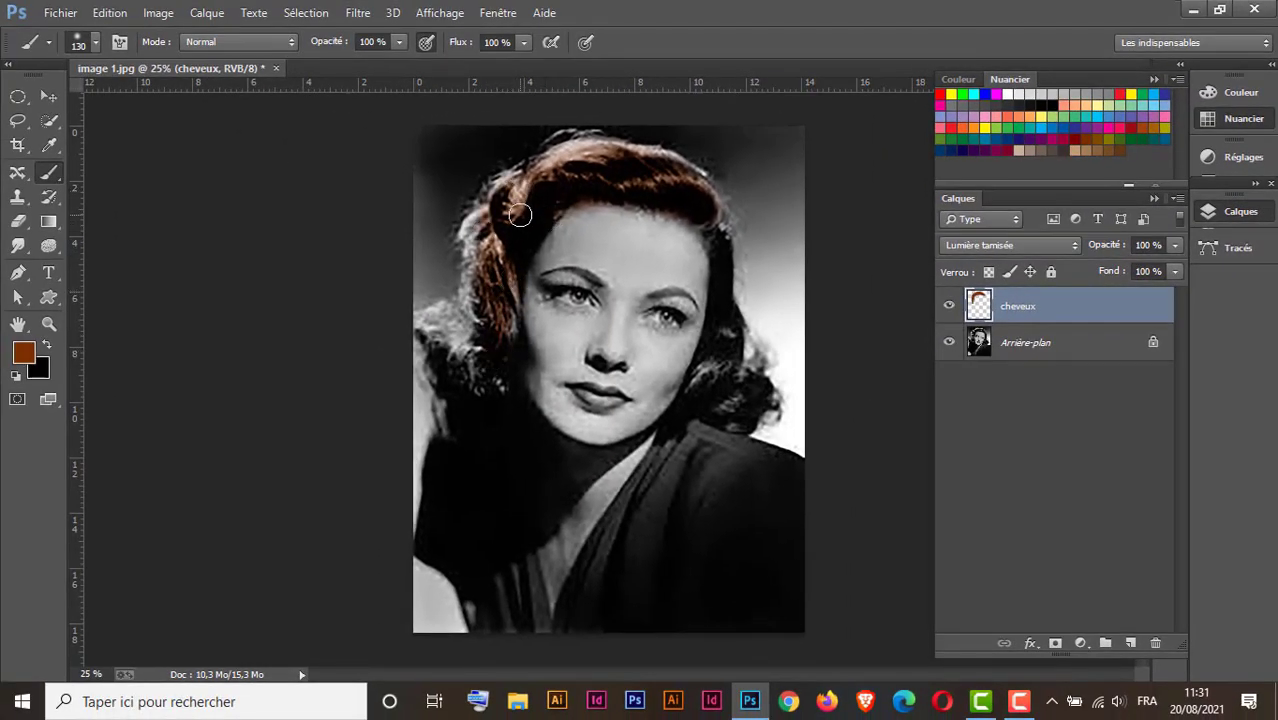
{"action": "right_click", "coordinate": [587, 171]}
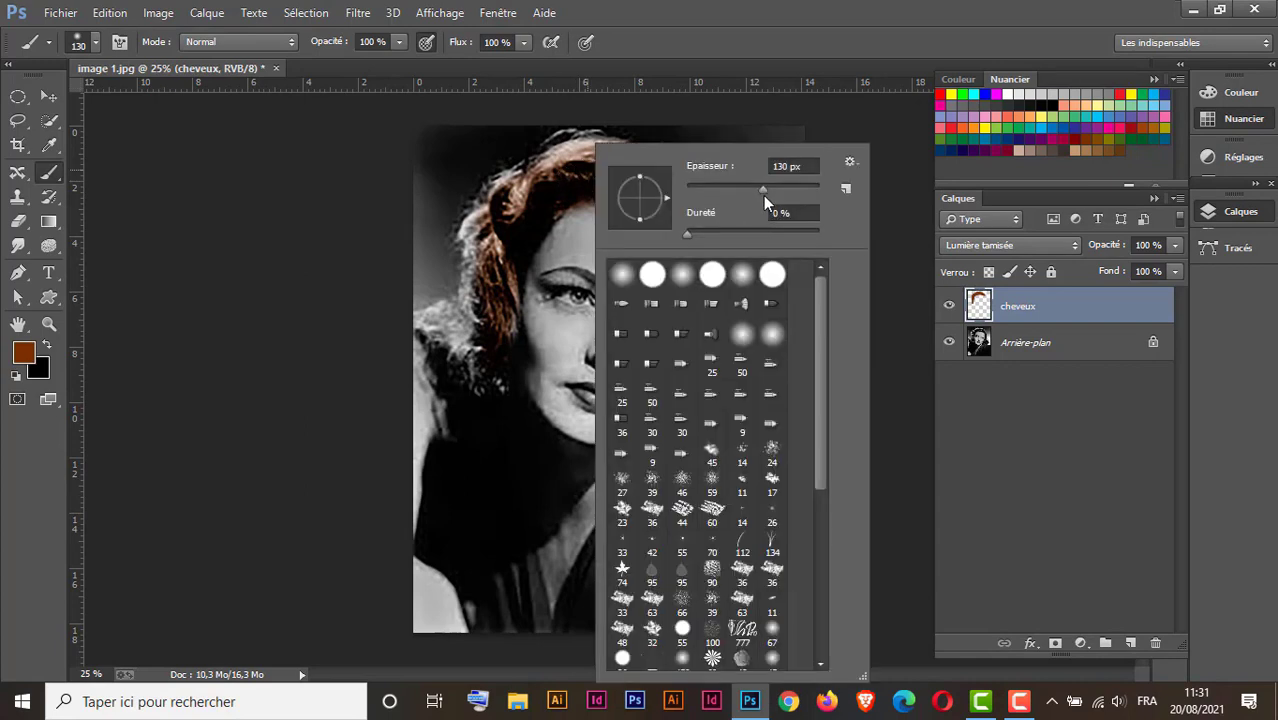
{"action": "left_click_drag", "start_coordinate": [763, 195], "coordinate": [765, 188]}
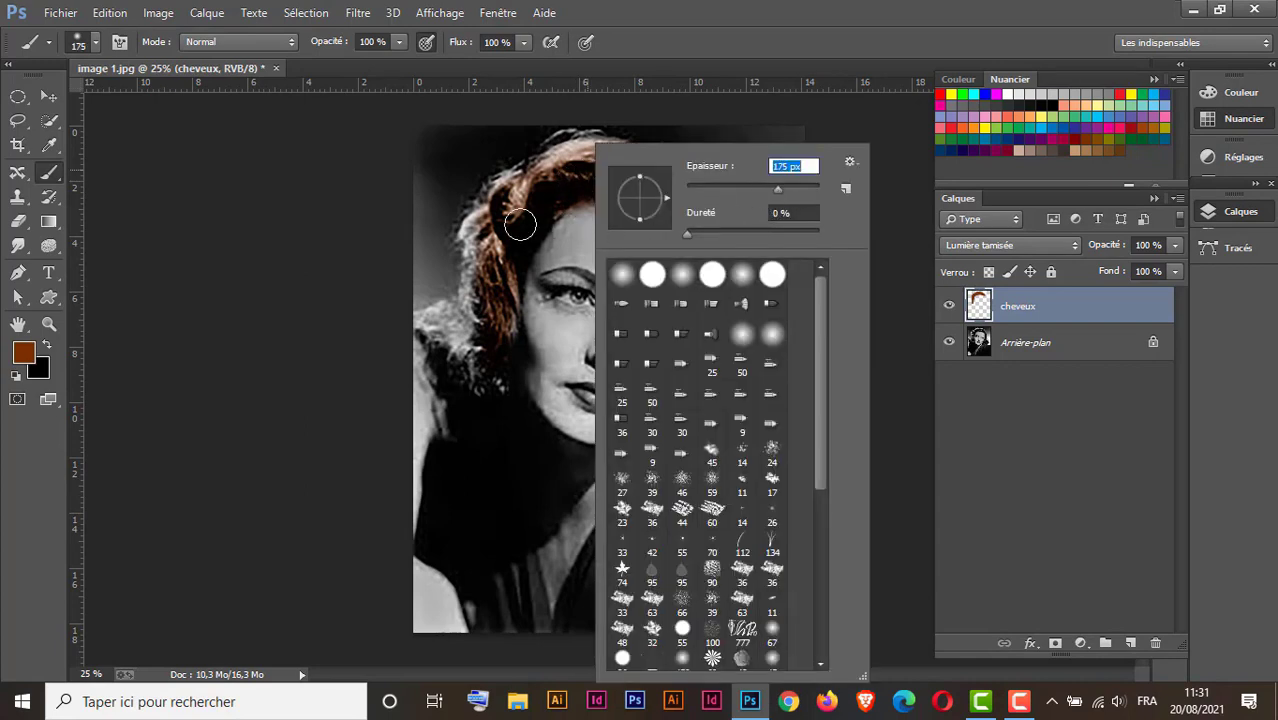
{"action": "left_click", "coordinate": [781, 16]}
{"action": "mouse_move", "coordinate": [496, 345]}
{"action": "left_mouse_down"}
{"action": "mouse_move", "coordinate": [433, 331]}
{"action": "mouse_move", "coordinate": [459, 396]}
{"action": "mouse_move", "coordinate": [481, 234]}
{"action": "mouse_move", "coordinate": [515, 200]}
{"action": "mouse_move", "coordinate": [612, 153]}
{"action": "mouse_move", "coordinate": [660, 162]}
{"action": "mouse_move", "coordinate": [693, 190]}
{"action": "left_mouse_up"}
{"action": "left_click_drag", "start_coordinate": [707, 209], "coordinate": [718, 271]}
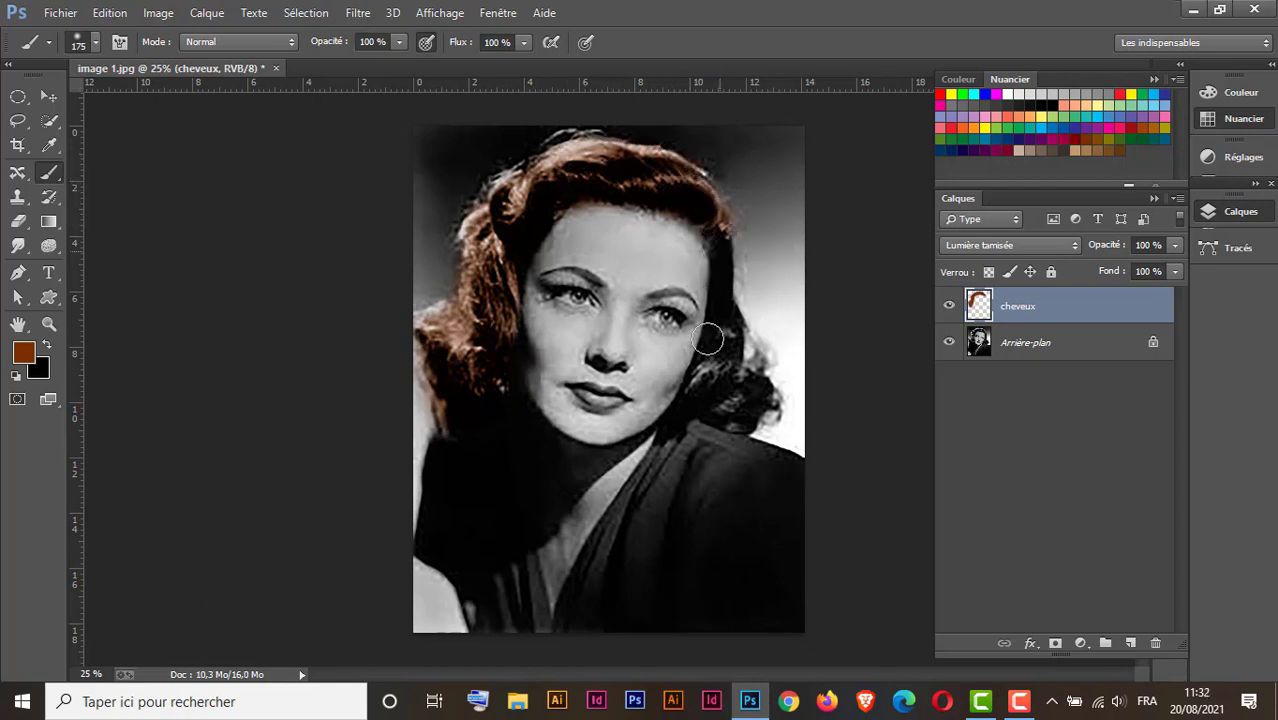
Shrink the brush to 89 px and tint the thin strands and right hair edge brown.
{"action": "right_click", "coordinate": [664, 215]}
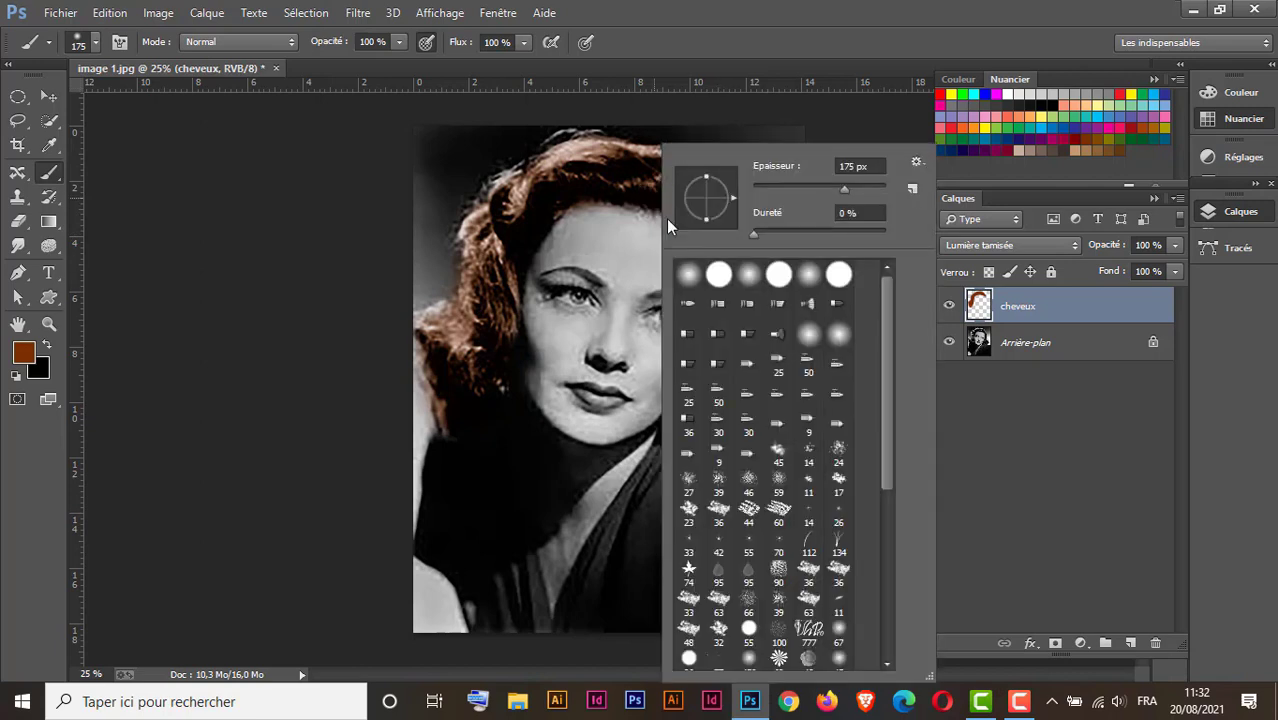
{"action": "left_click_drag", "start_coordinate": [844, 186], "coordinate": [810, 188]}
{"action": "left_click", "coordinate": [763, 10]}
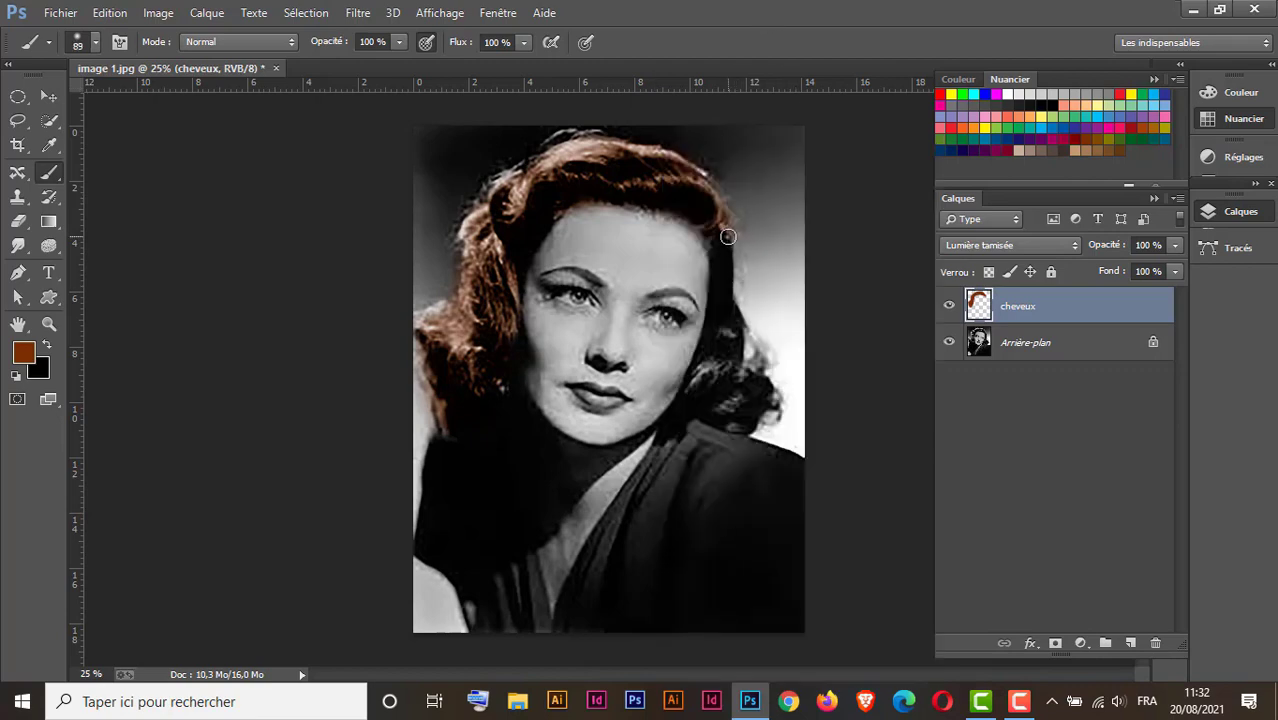
{"action": "mouse_move", "coordinate": [718, 290]}
{"action": "left_mouse_down"}
{"action": "mouse_move", "coordinate": [750, 343]}
{"action": "mouse_move", "coordinate": [739, 331]}
{"action": "mouse_move", "coordinate": [748, 390]}
{"action": "mouse_move", "coordinate": [718, 315]}
{"action": "left_mouse_up"}
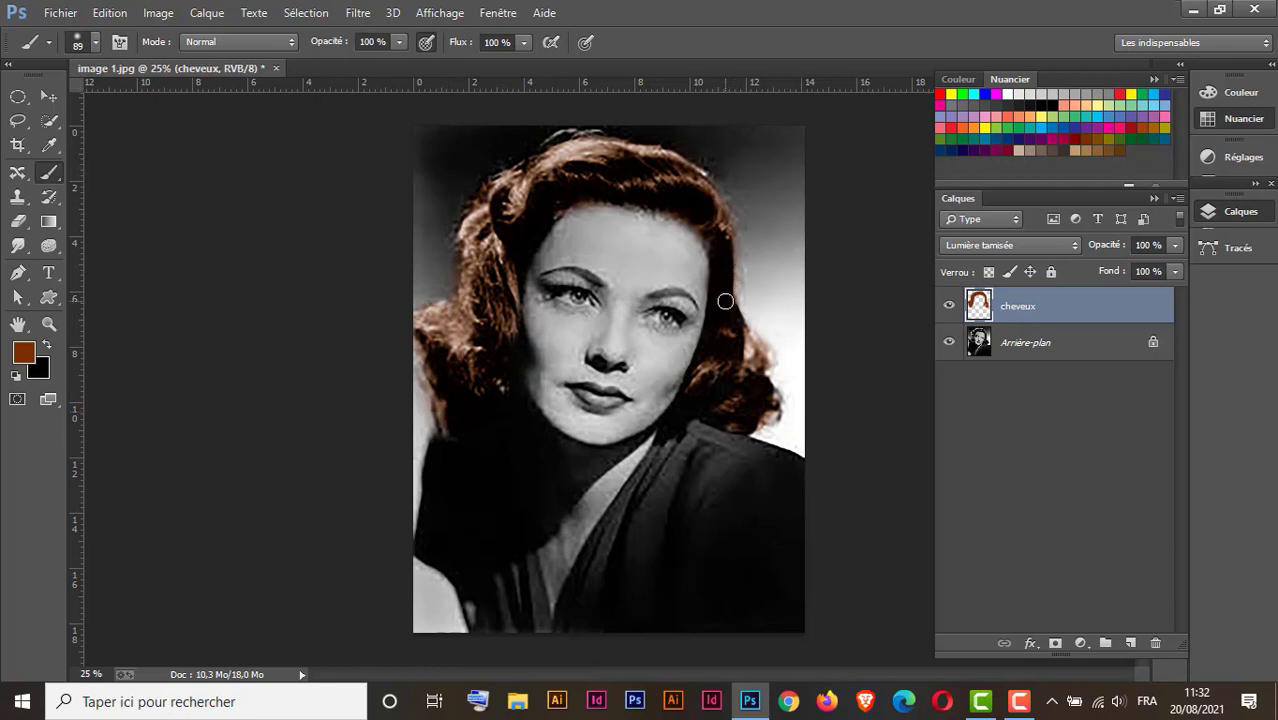
{"action": "left_click_drag", "start_coordinate": [725, 301], "coordinate": [788, 271]}
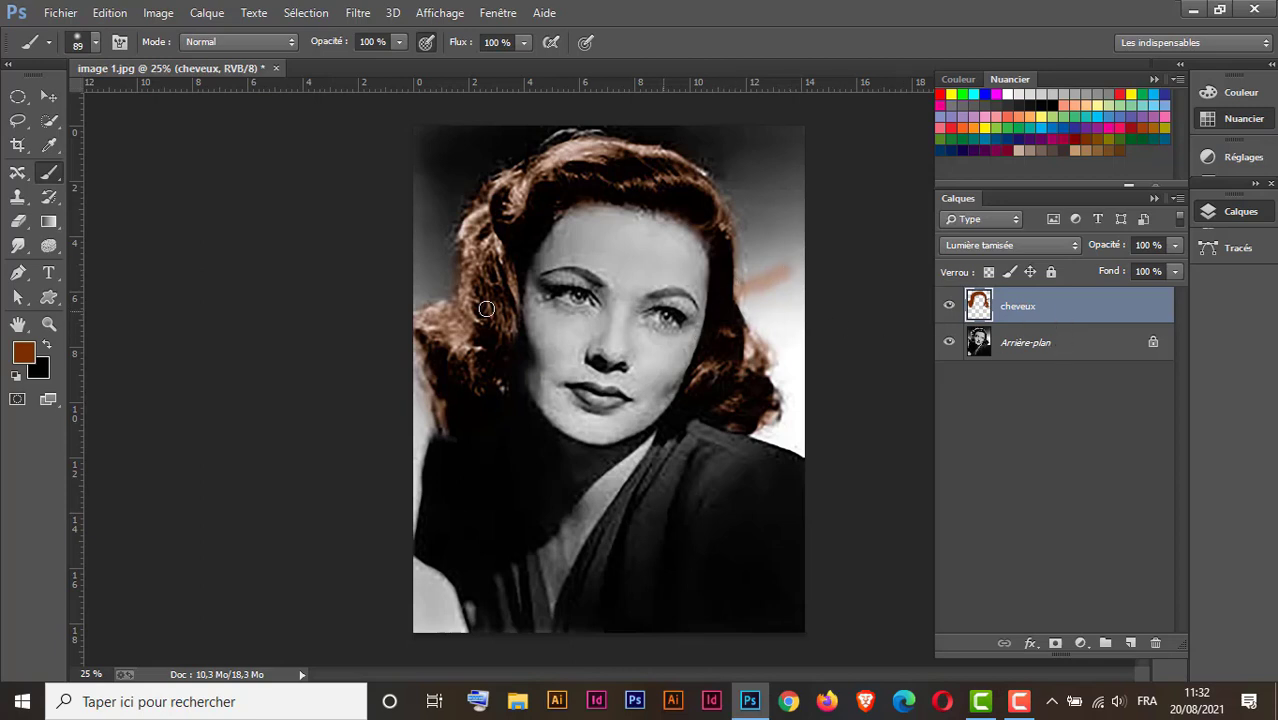
Erase the stray brown stroke on the background and return to the Brush tool.
{"action": "left_click", "coordinate": [18, 221]}
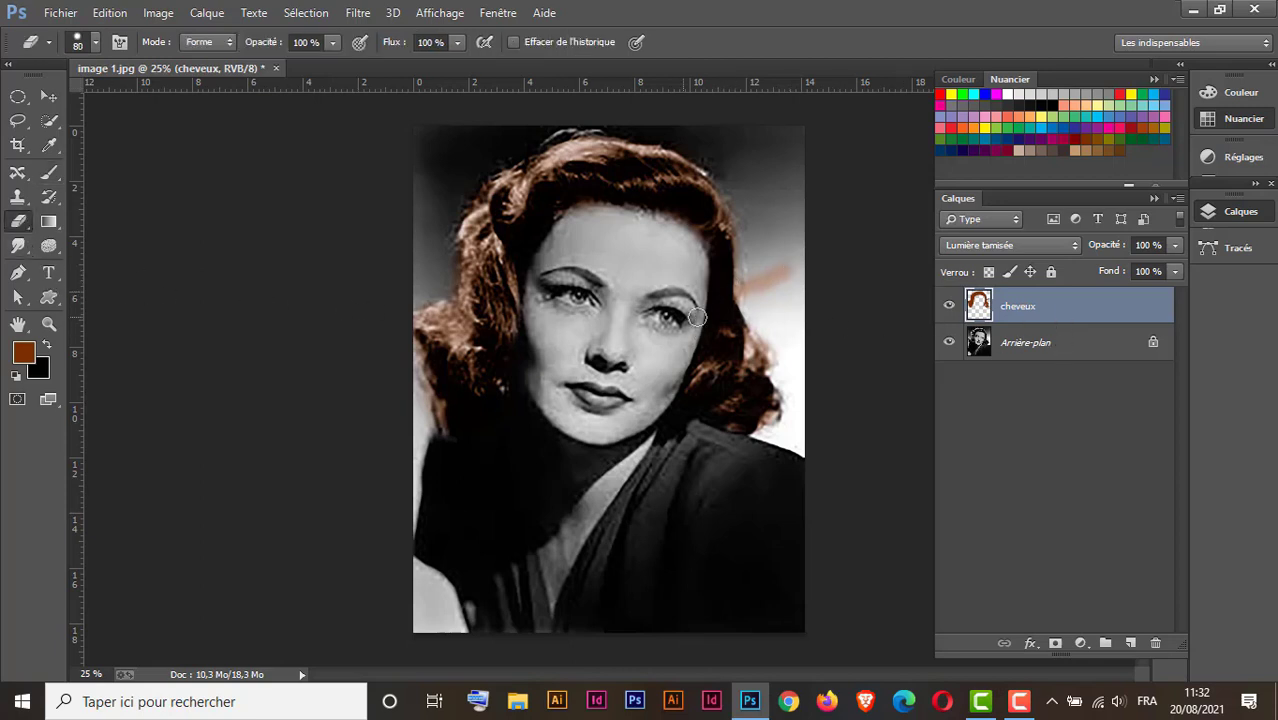
{"action": "left_click_drag", "start_coordinate": [784, 263], "coordinate": [752, 281]}
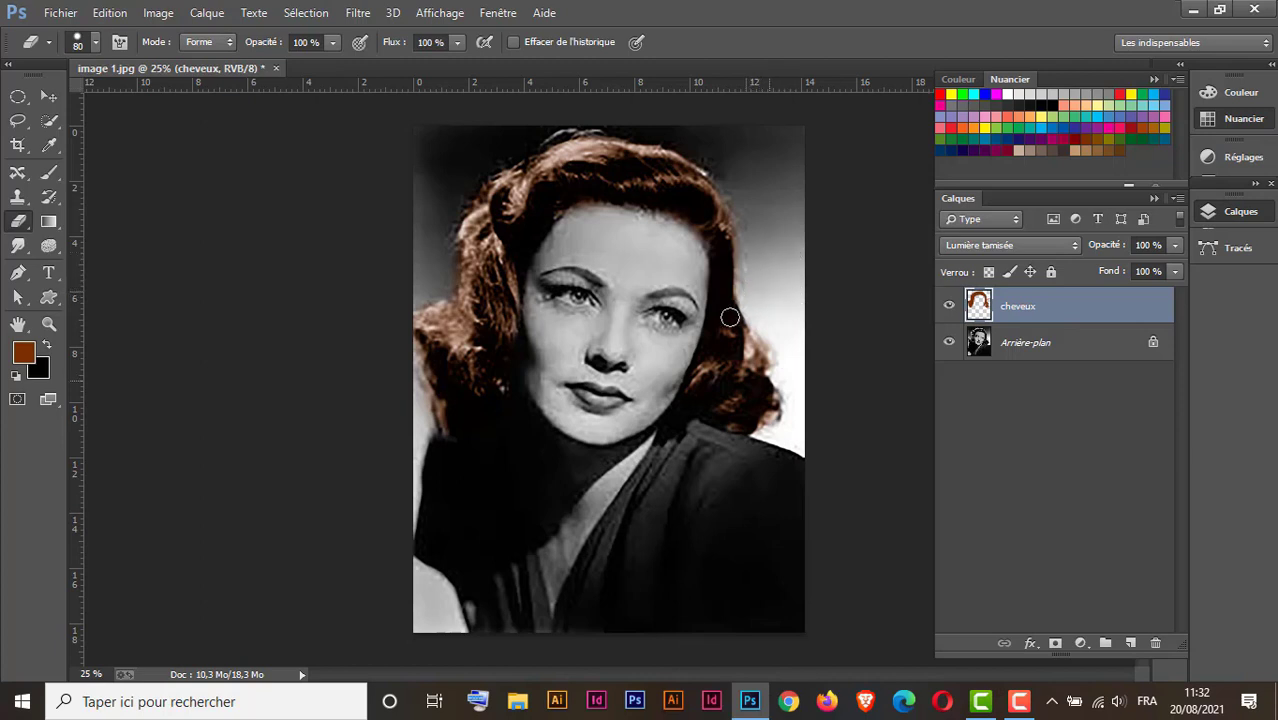
{"action": "left_click", "coordinate": [49, 172]}
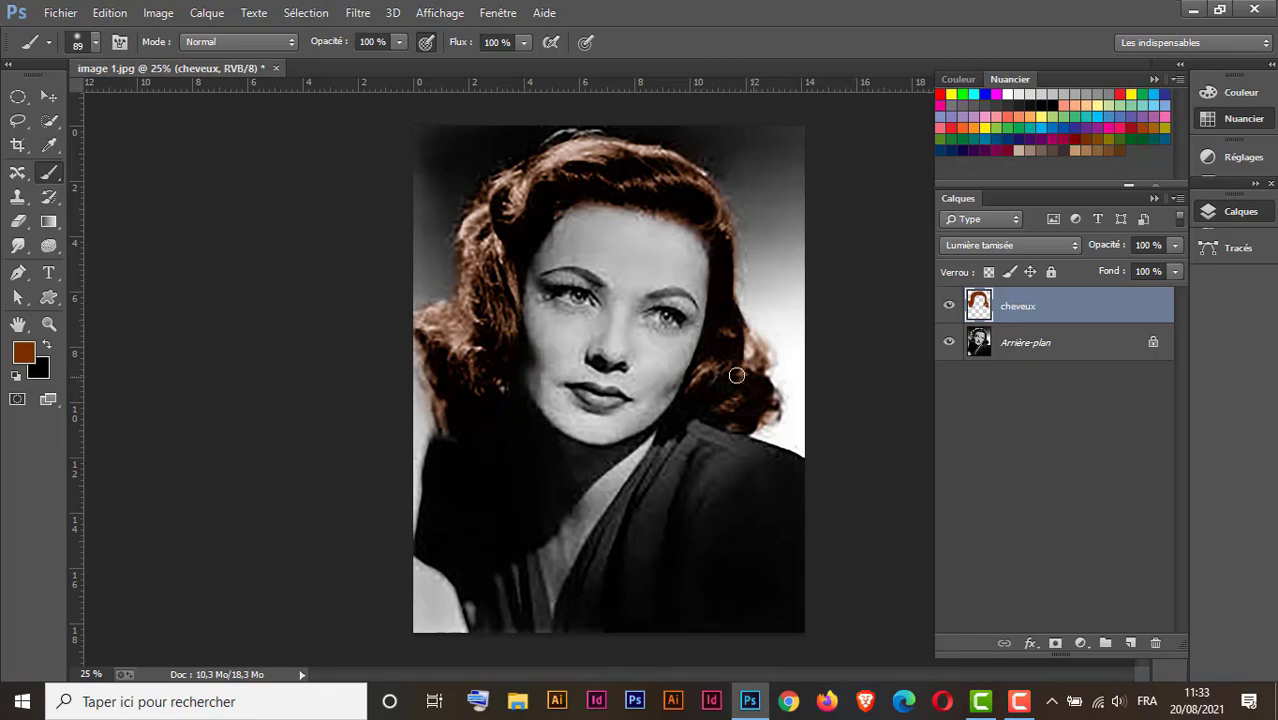
Zoom in and add a new layer named bouche.
{"action": "left_click", "coordinate": [606, 406]}
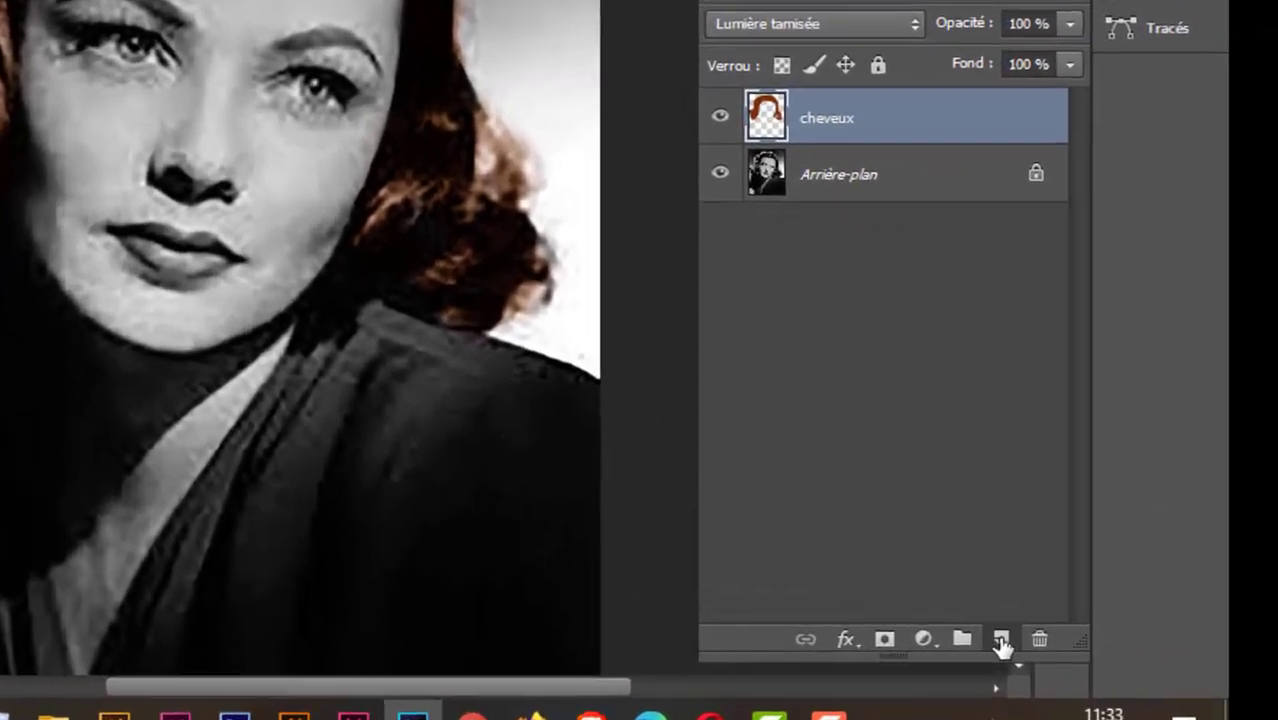
{"action": "left_click", "coordinate": [1131, 642]}
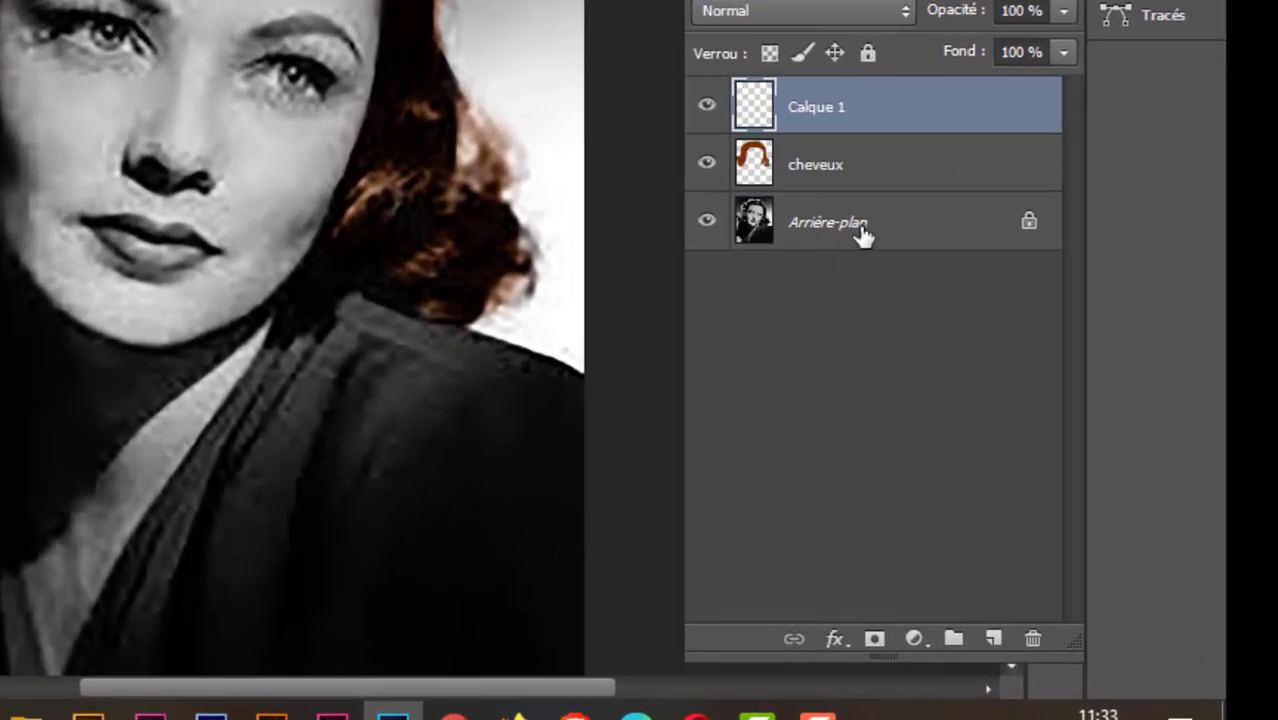
{"action": "double_click", "coordinate": [816, 108]}
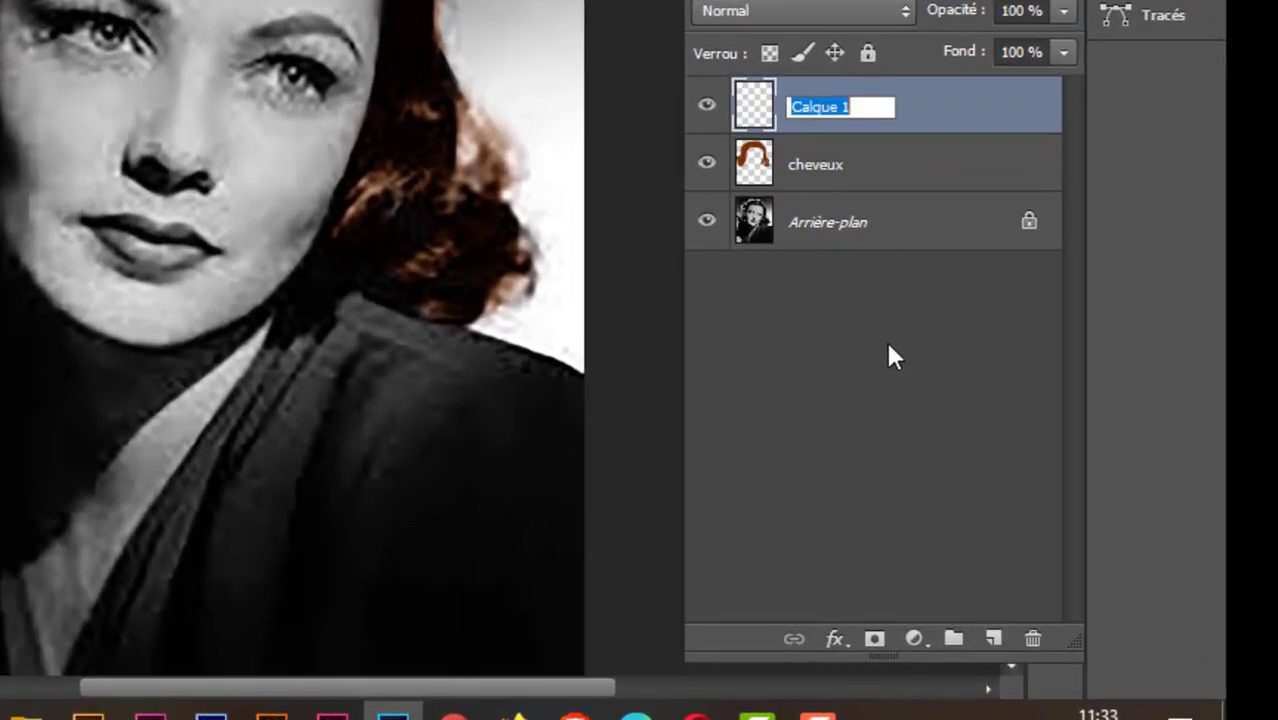
{"action": "type", "text": "b"}
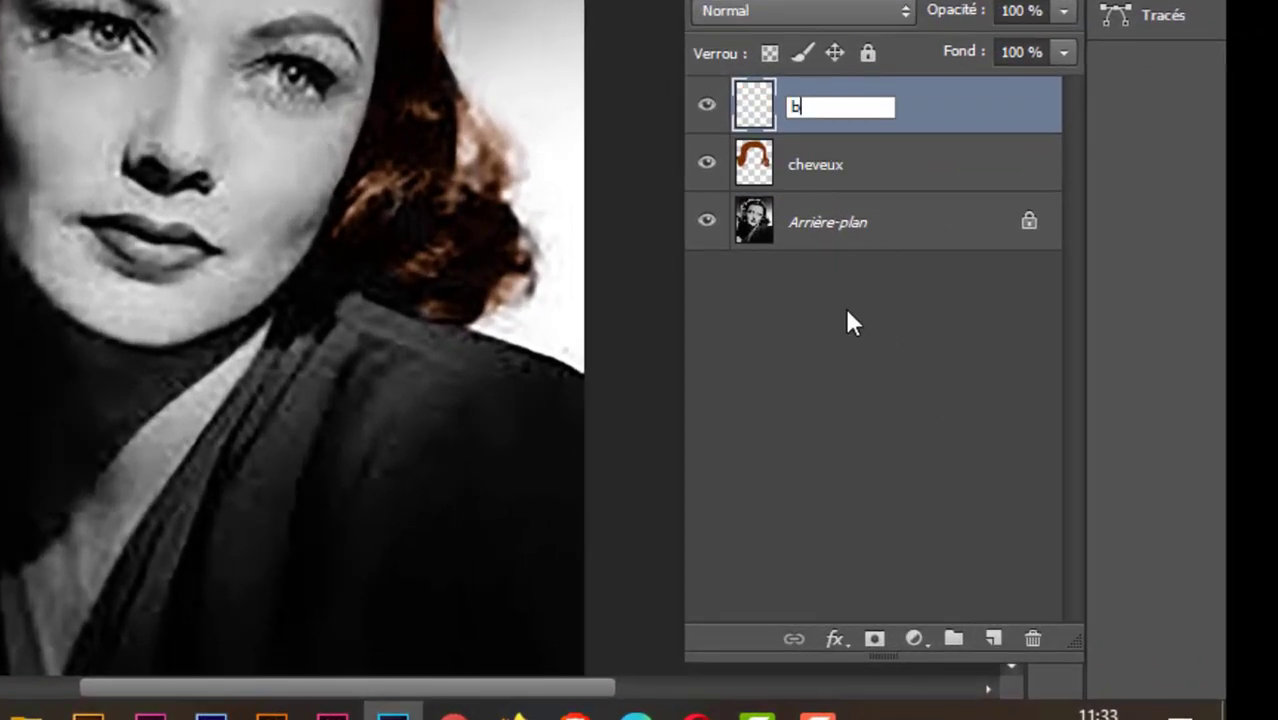
{"action": "type", "text": "ouche"}
{"action": "key", "text": "Return"}
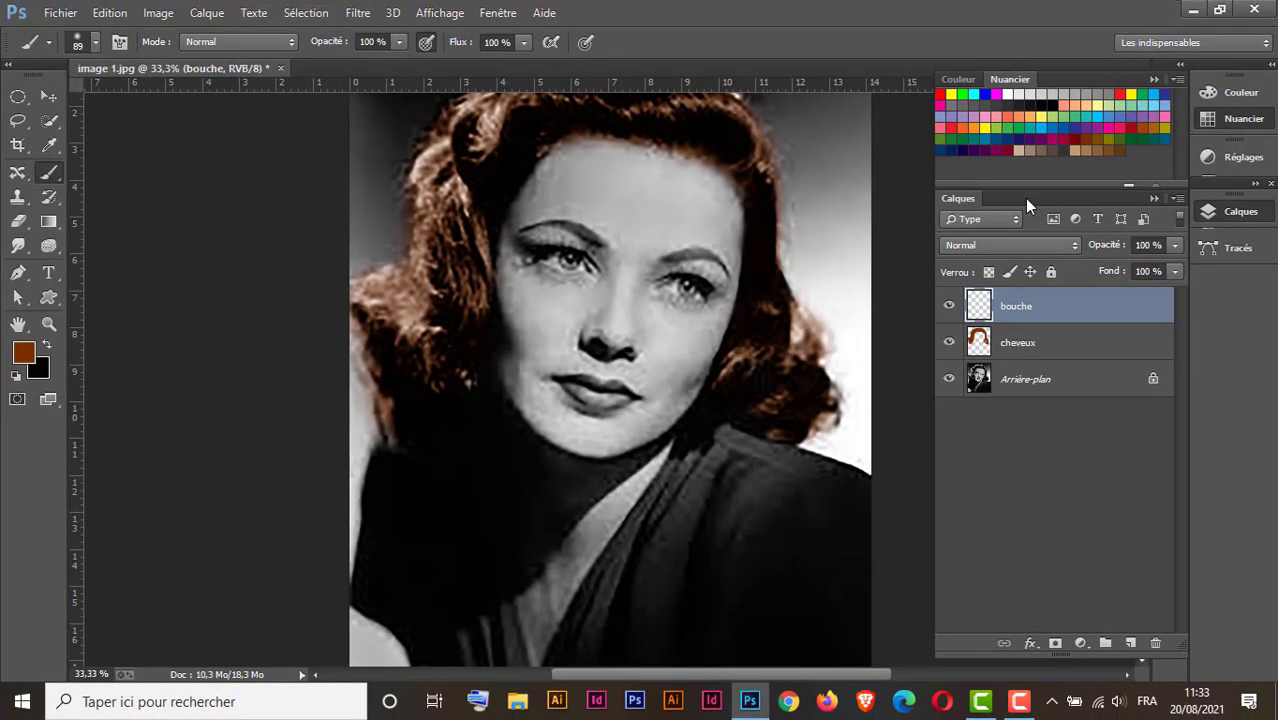
Paint the lips bright red with a 42 px brush.
{"action": "left_click", "coordinate": [941, 93]}
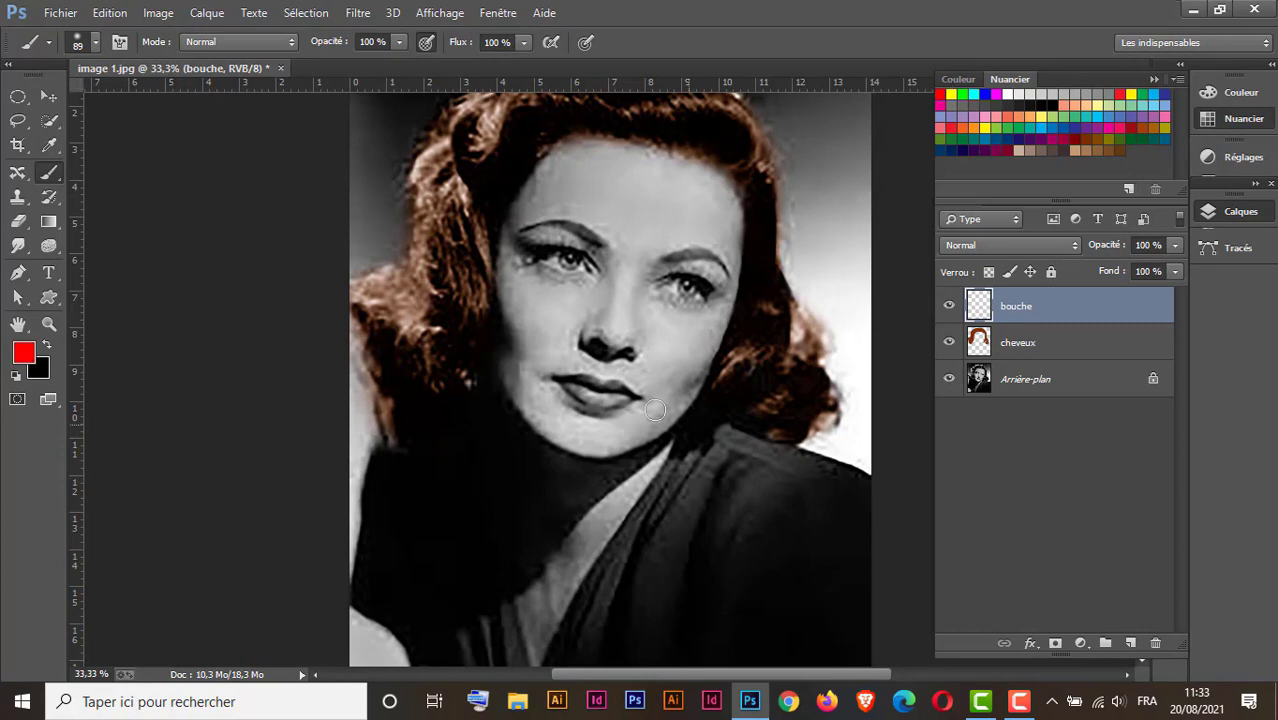
{"action": "left_click", "coordinate": [623, 407], "text": "ctrl+space"}
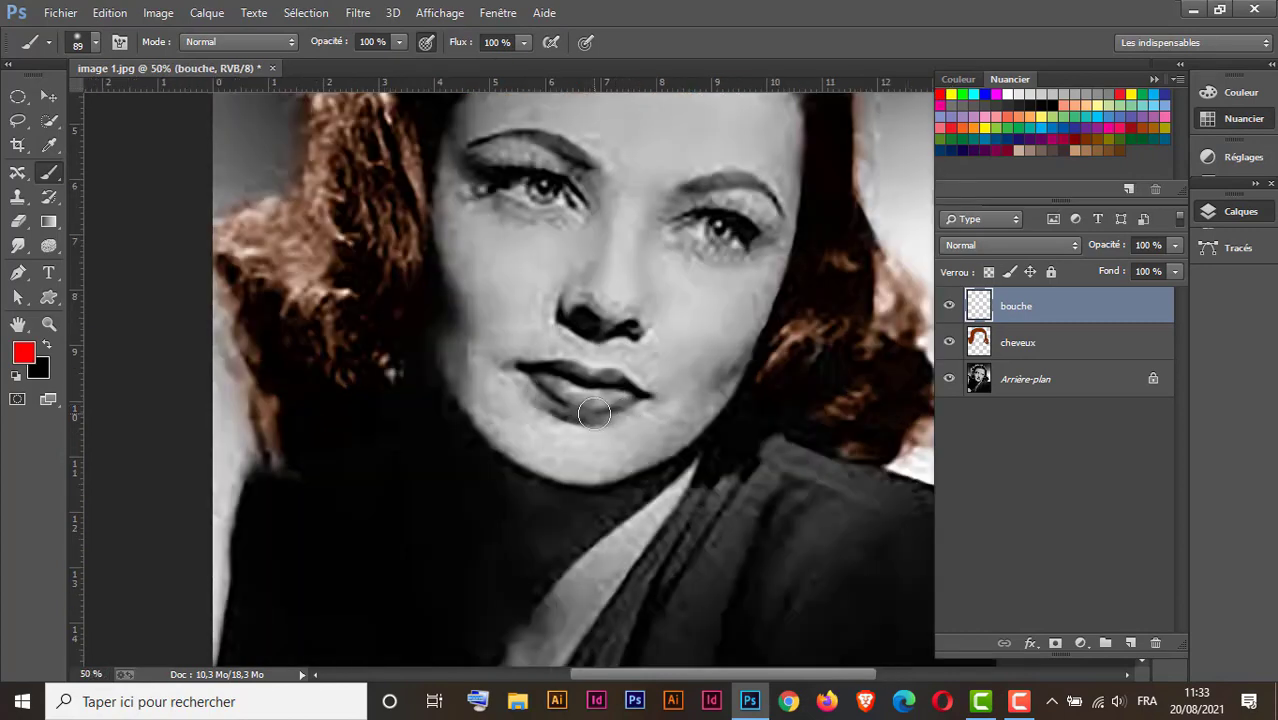
{"action": "right_click", "coordinate": [622, 271]}
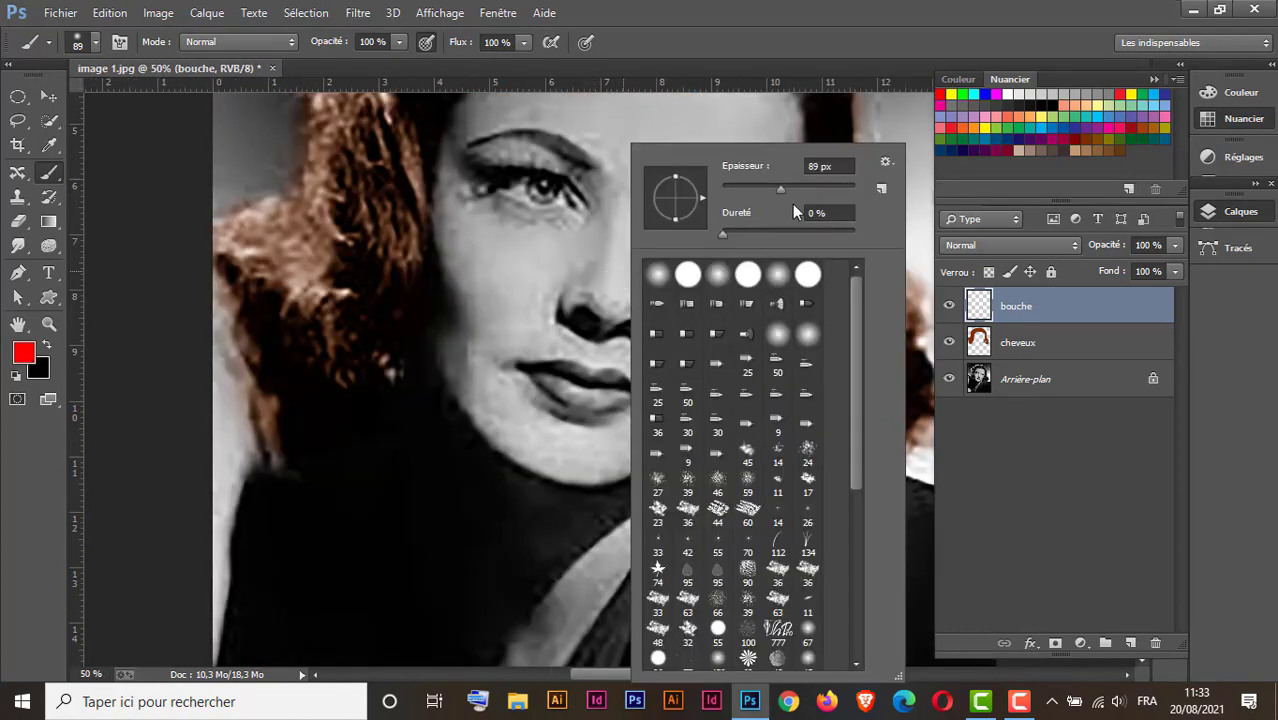
{"action": "left_click_drag", "start_coordinate": [780, 192], "coordinate": [756, 187]}
{"action": "type", "text": "42"}
{"action": "key", "text": "Return"}
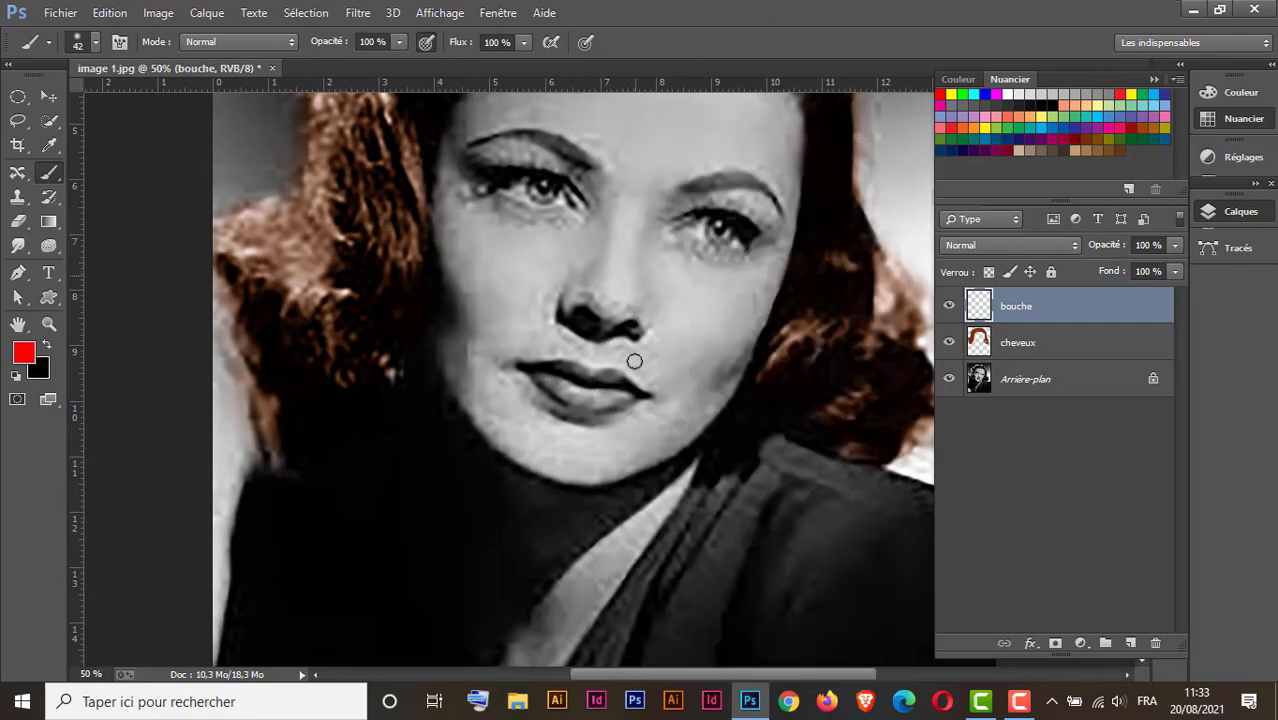
{"action": "mouse_move", "coordinate": [598, 379]}
{"action": "left_mouse_down"}
{"action": "mouse_move", "coordinate": [550, 374]}
{"action": "mouse_move", "coordinate": [629, 392]}
{"action": "mouse_move", "coordinate": [555, 392]}
{"action": "mouse_move", "coordinate": [590, 400]}
{"action": "left_mouse_up"}
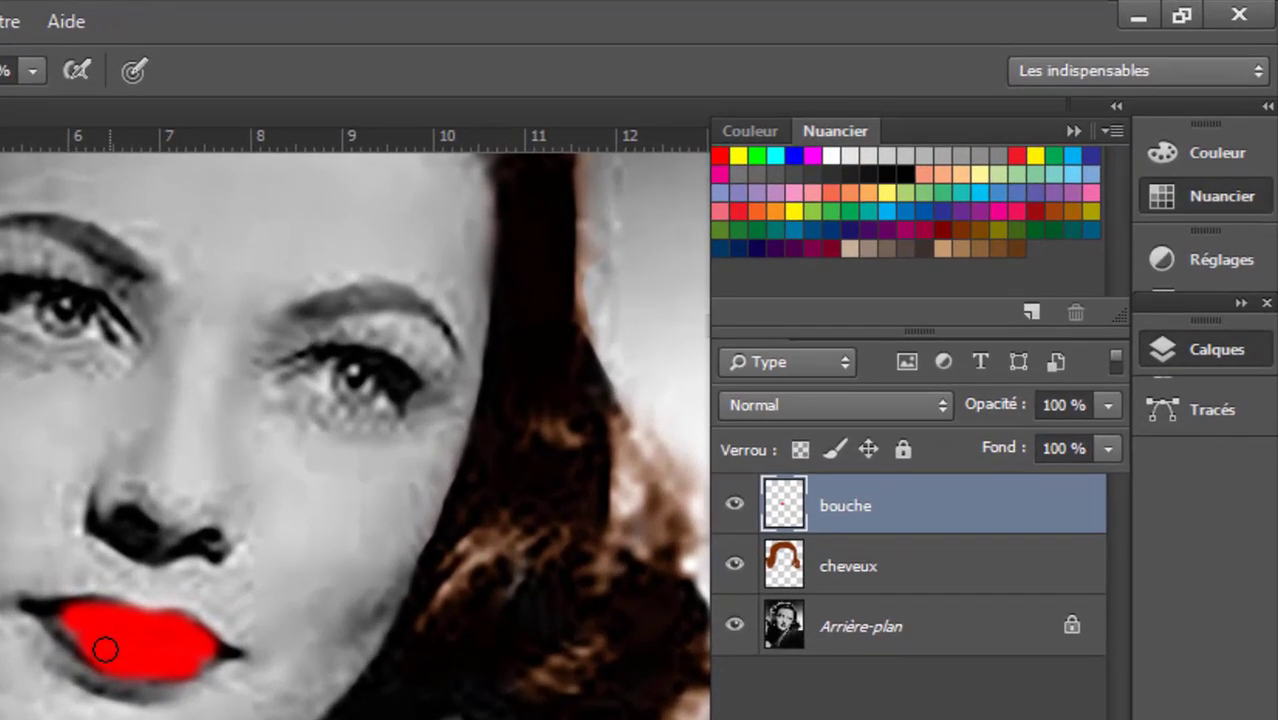
{"action": "left_click", "coordinate": [875, 403]}
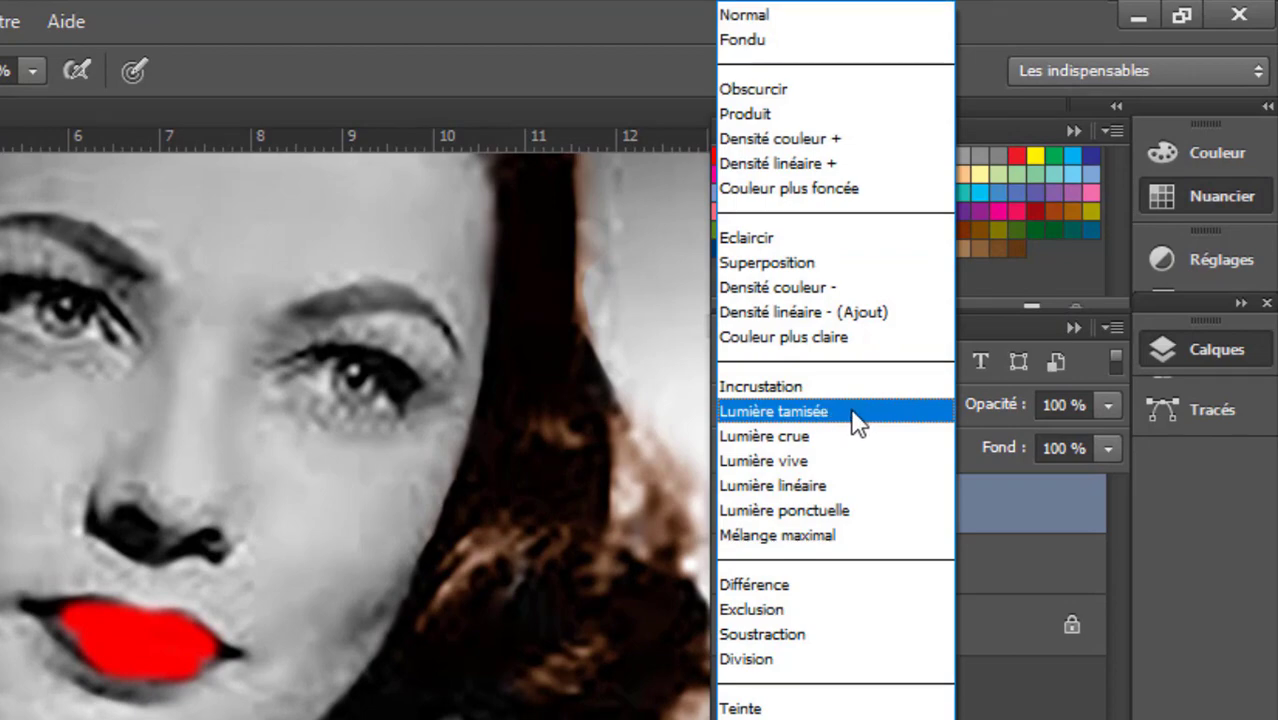
Blend bouche in Lumière tamisée and paint the upper lip's left part red.
{"action": "left_click", "coordinate": [853, 412]}
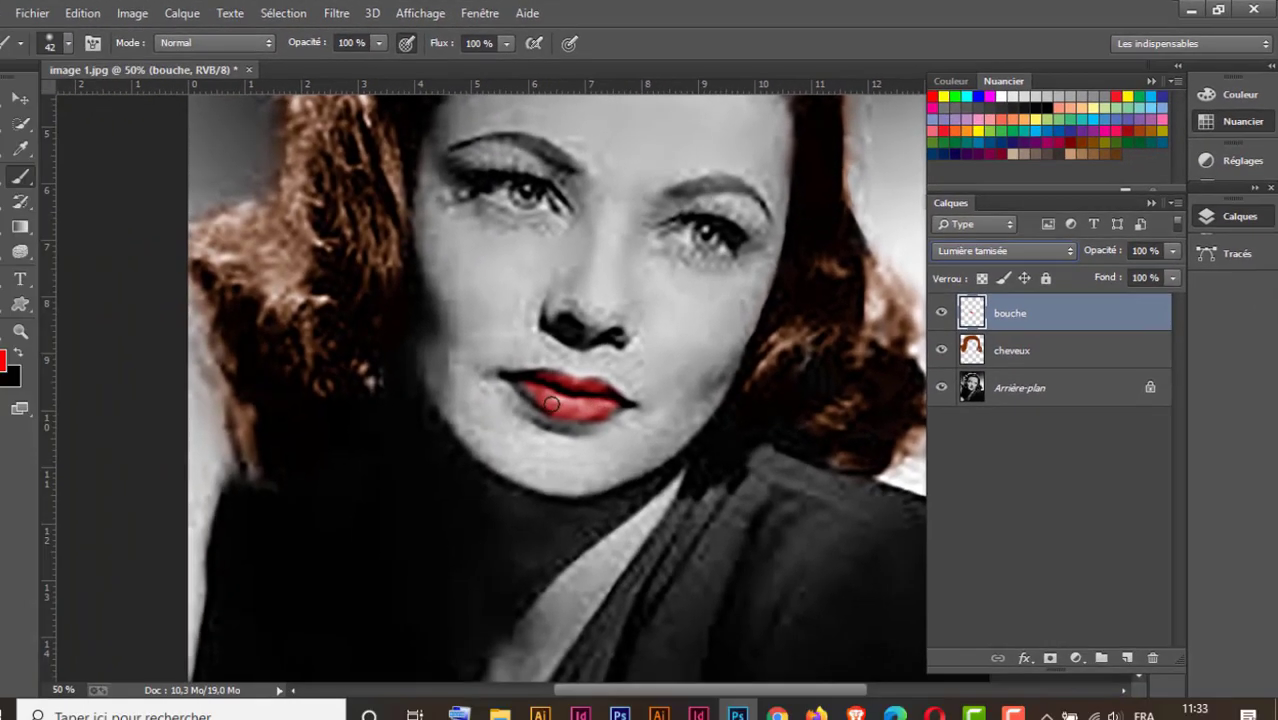
{"action": "scroll", "coordinate": [570, 394], "scroll_direction": "up", "scroll_amount": 1}
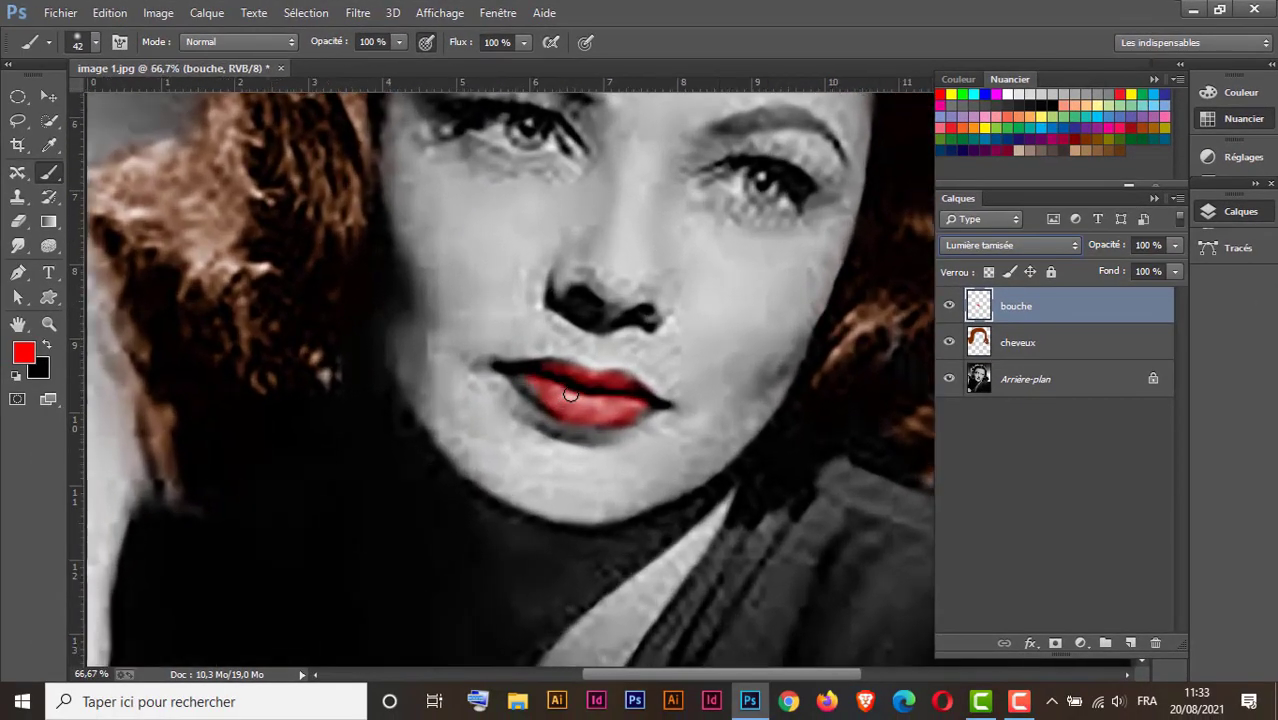
{"action": "mouse_move", "coordinate": [558, 368]}
{"action": "left_mouse_down"}
{"action": "mouse_move", "coordinate": [516, 371]}
{"action": "mouse_move", "coordinate": [594, 413]}
{"action": "left_mouse_up"}
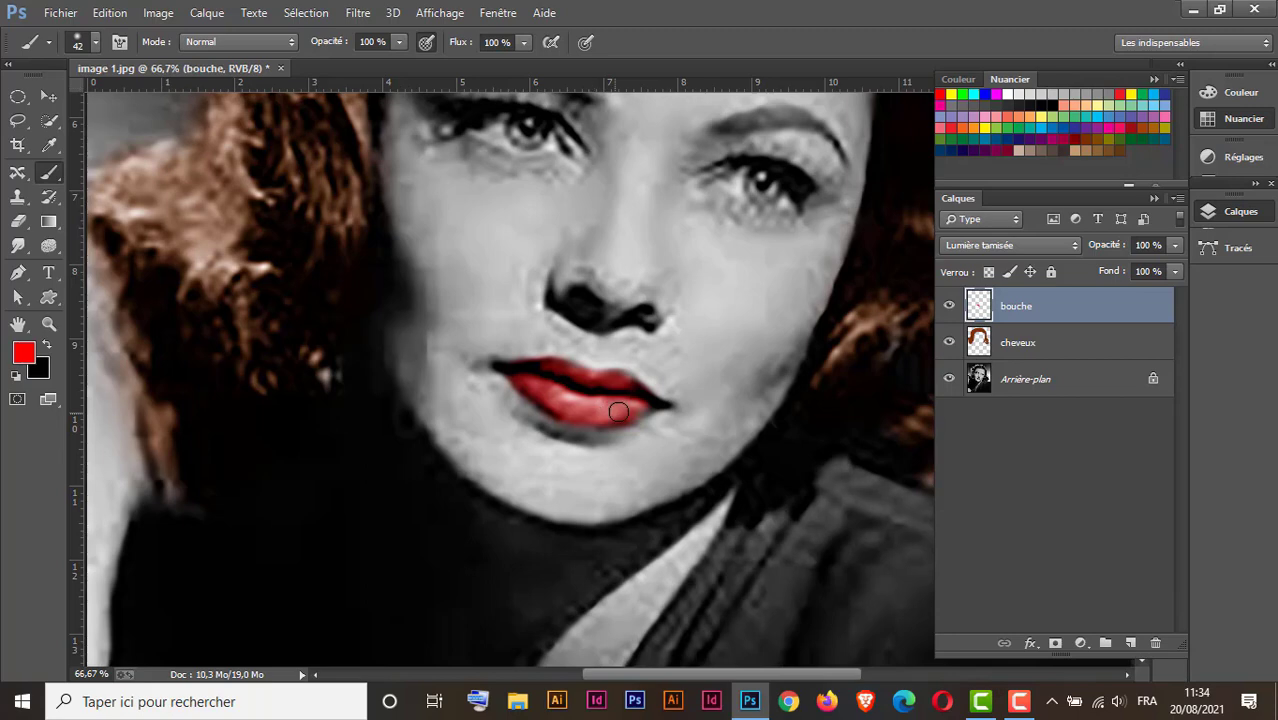
Refine the lip edges with a 14 px brush, undo one stray stroke, then zoom out.
{"action": "right_click", "coordinate": [751, 237]}
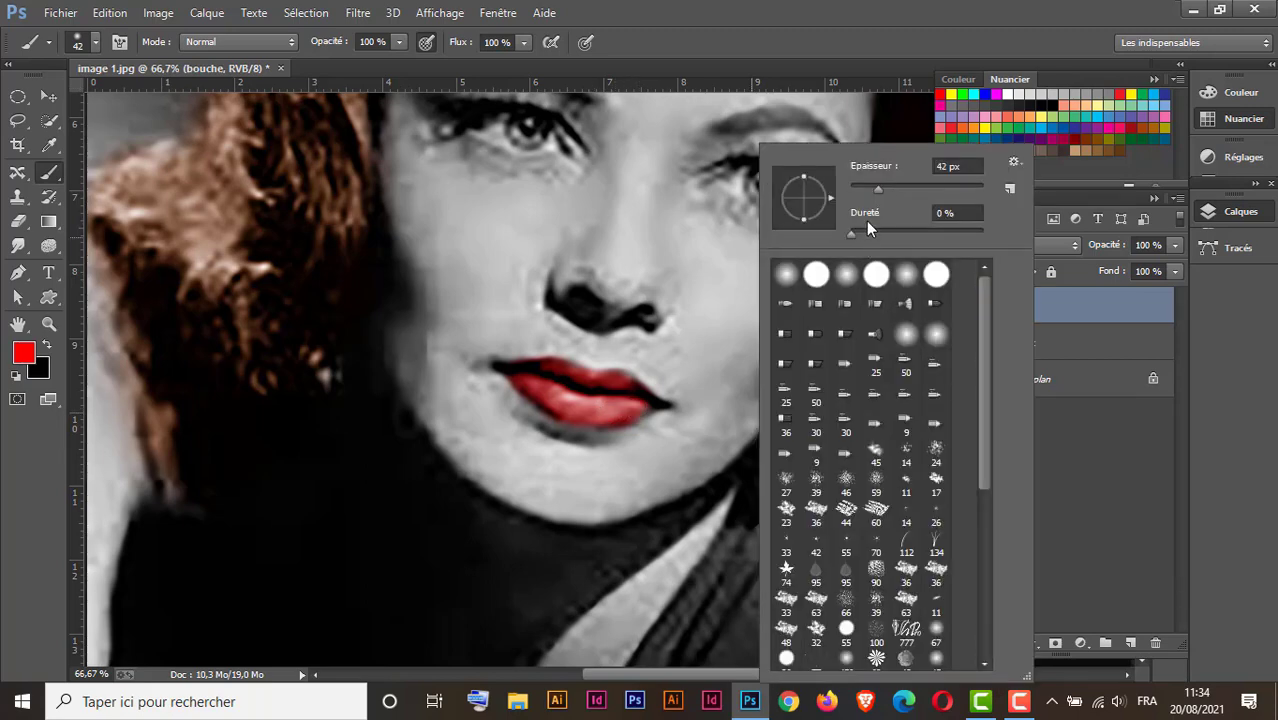
{"action": "left_click_drag", "start_coordinate": [876, 186], "coordinate": [858, 188]}
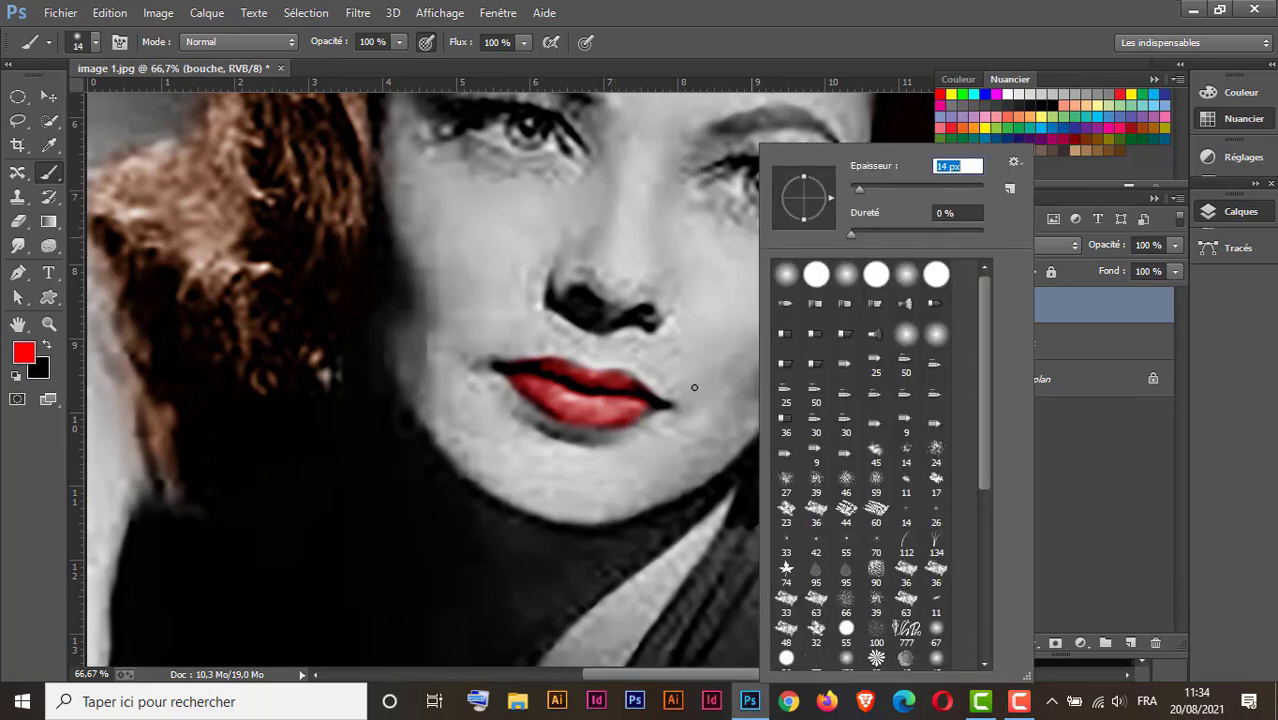
{"action": "key", "text": "Return"}
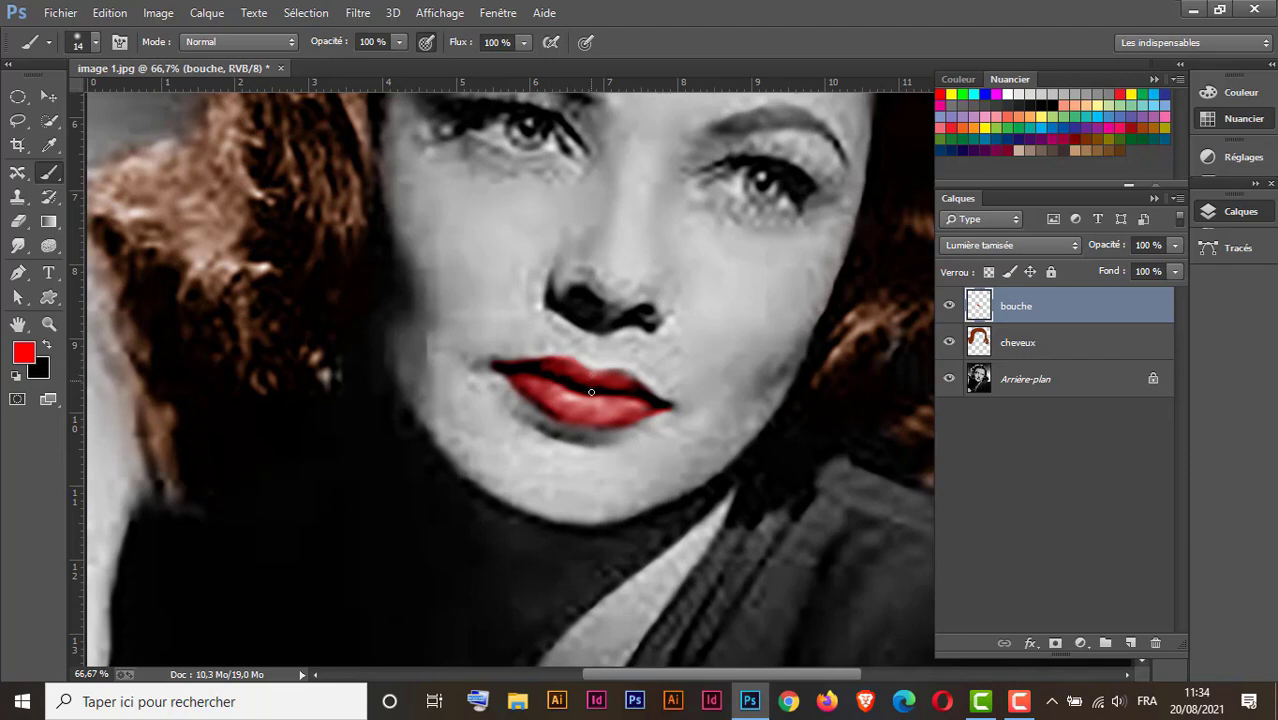
{"action": "key", "text": "ctrl+z"}
{"action": "scroll", "coordinate": [632, 395], "scroll_direction": "down", "scroll_amount": 2}
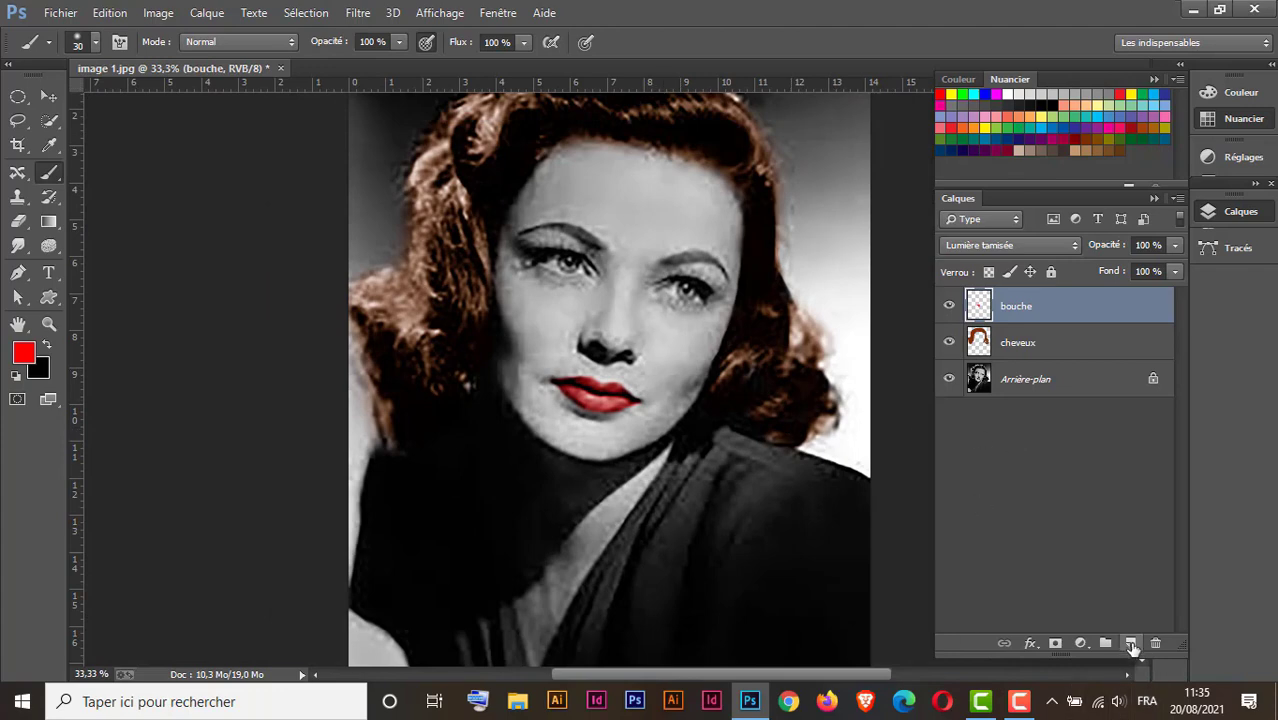
Add a new layer named yeux above bouche.
{"action": "left_click", "coordinate": [1131, 644]}
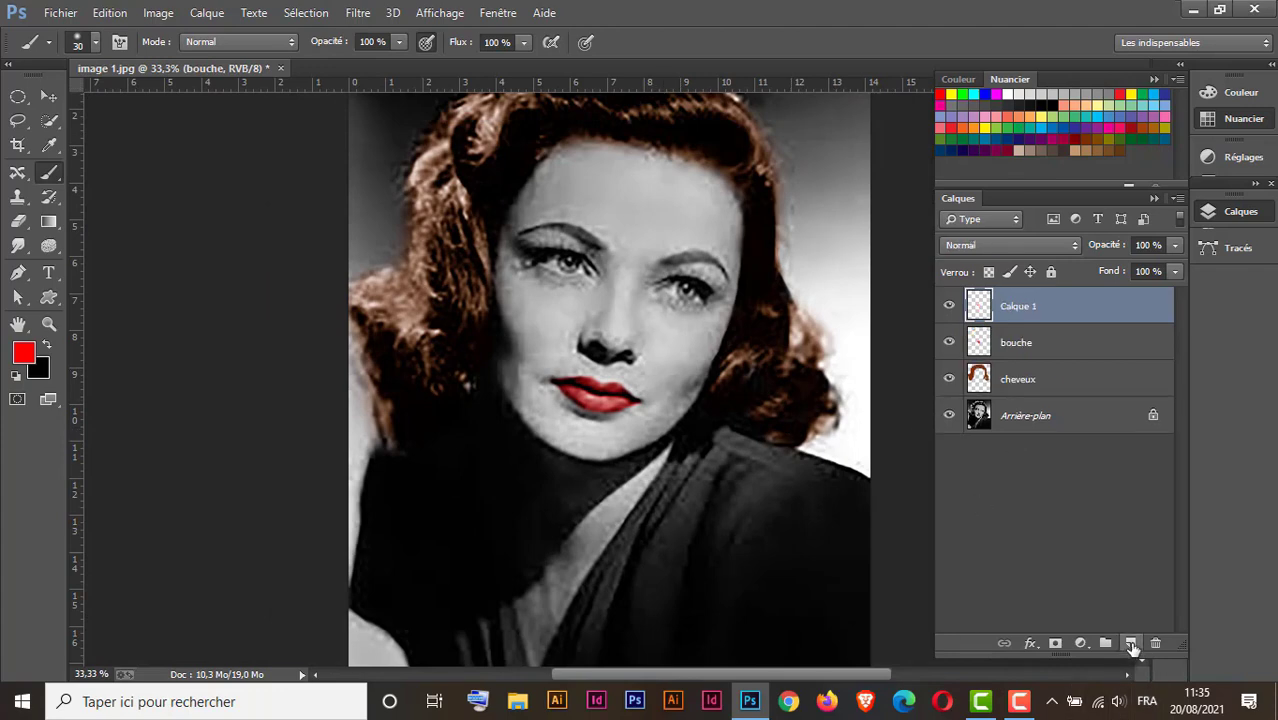
{"action": "double_click", "coordinate": [1019, 308]}
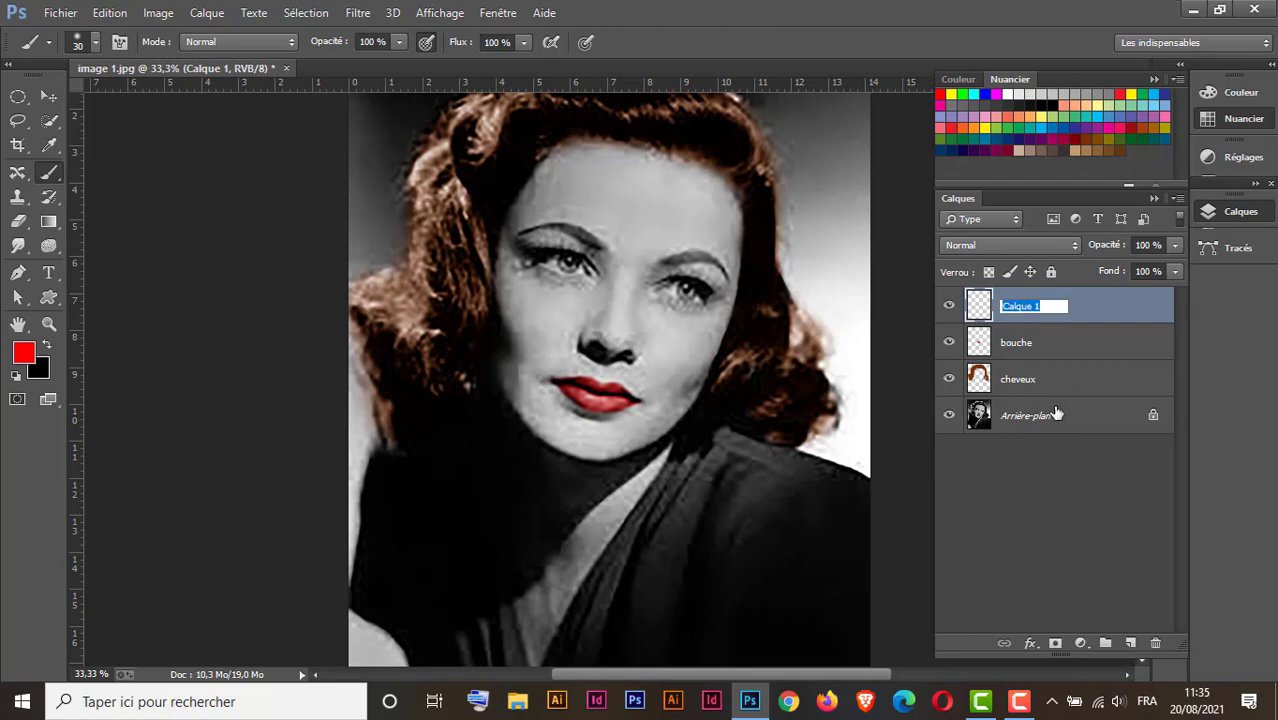
{"action": "type", "text": "yeux"}
{"action": "key", "text": "Return"}
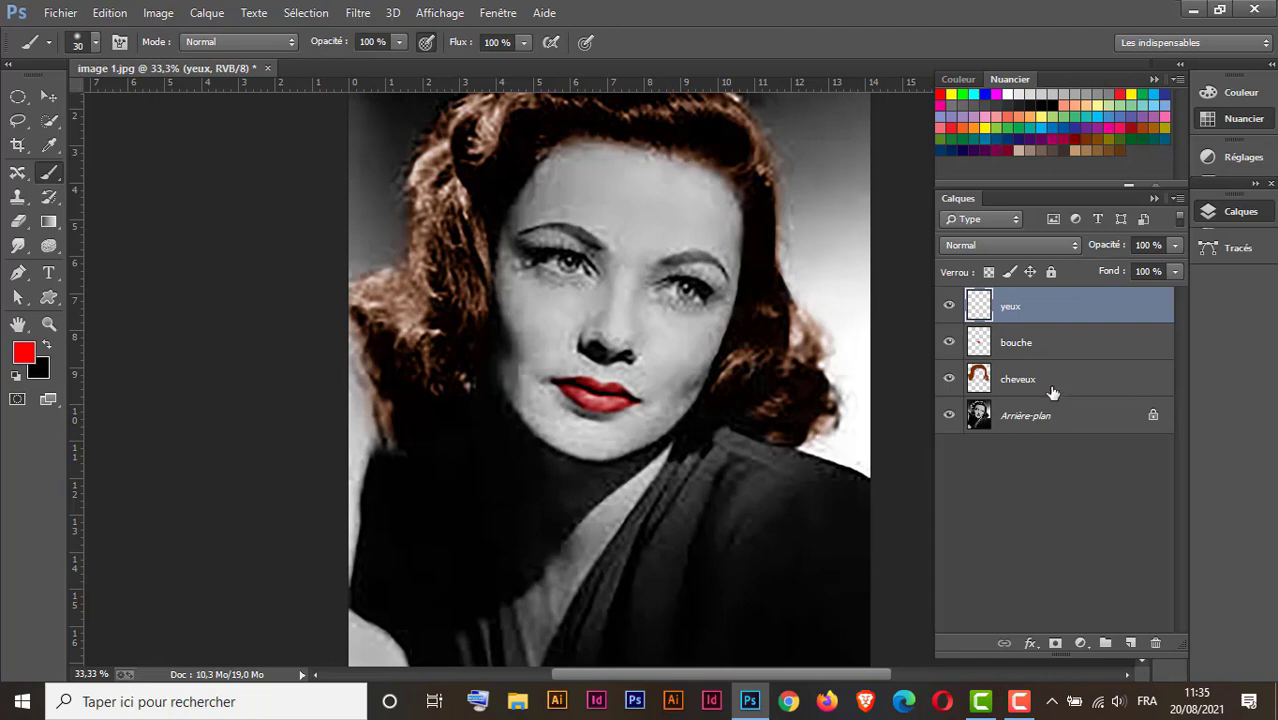
Zoom to the eyes and paint the left iris light green with a ~19 px brush.
{"action": "left_click", "coordinate": [596, 290], "text": "ctrl"}
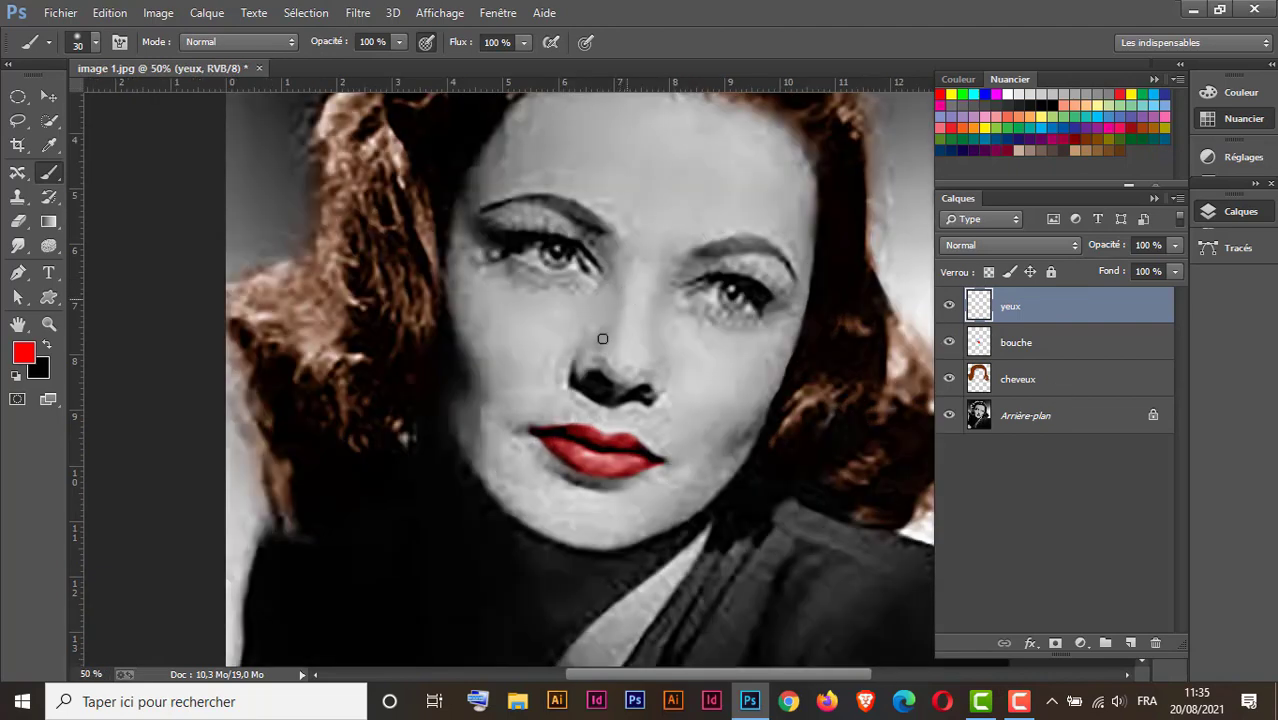
{"action": "left_click", "coordinate": [619, 263], "text": "ctrl"}
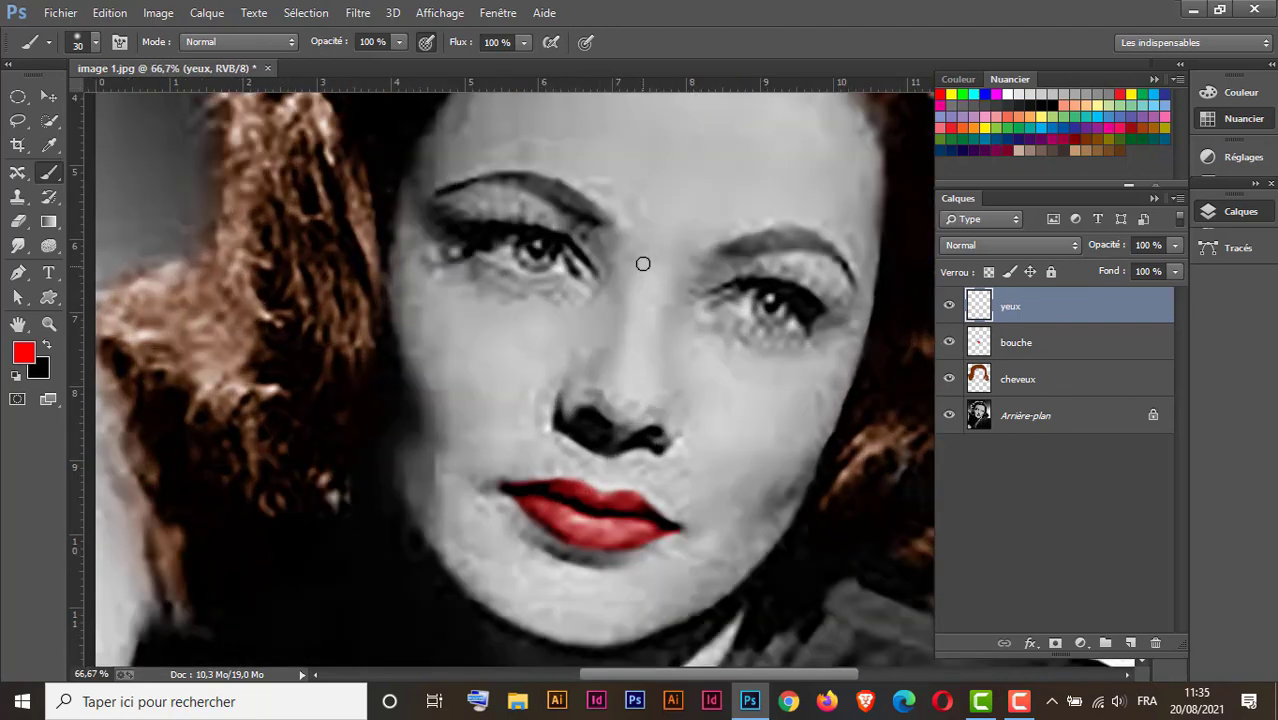
{"action": "right_click", "coordinate": [645, 263]}
{"action": "left_click", "coordinate": [757, 191]}
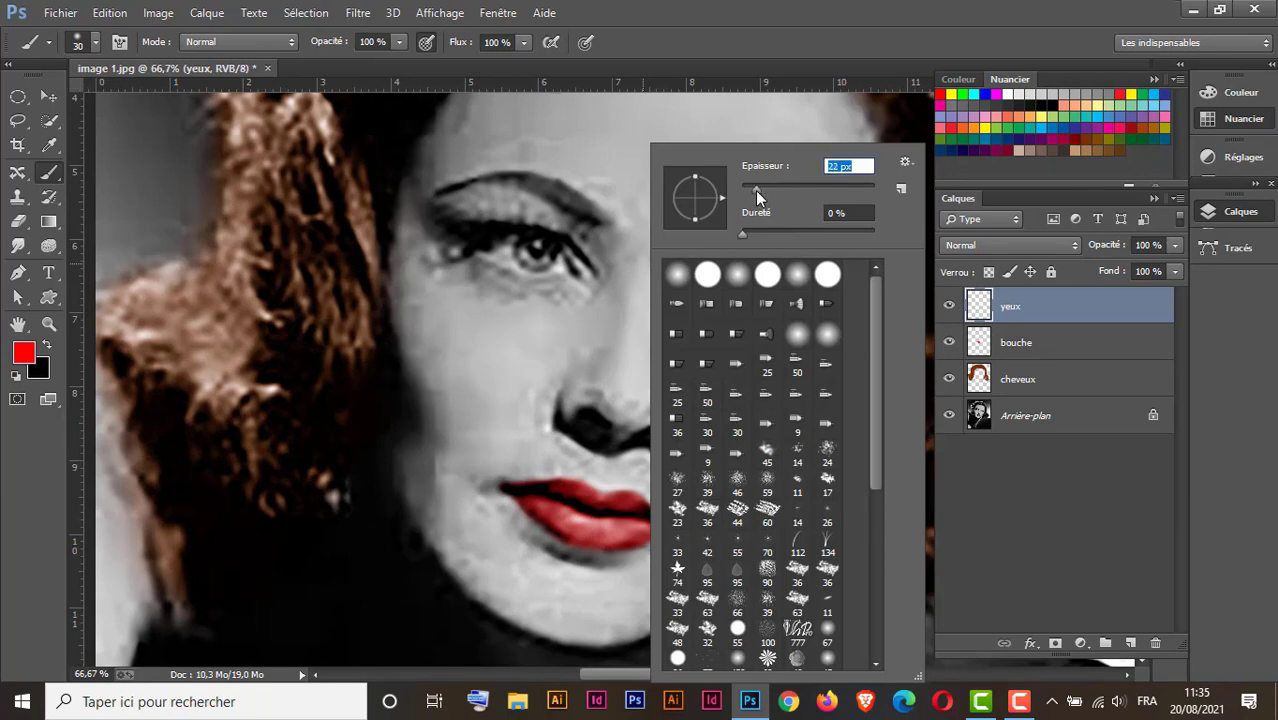
{"action": "left_click_drag", "start_coordinate": [756, 191], "coordinate": [755, 191]}
{"action": "left_click", "coordinate": [1056, 116]}
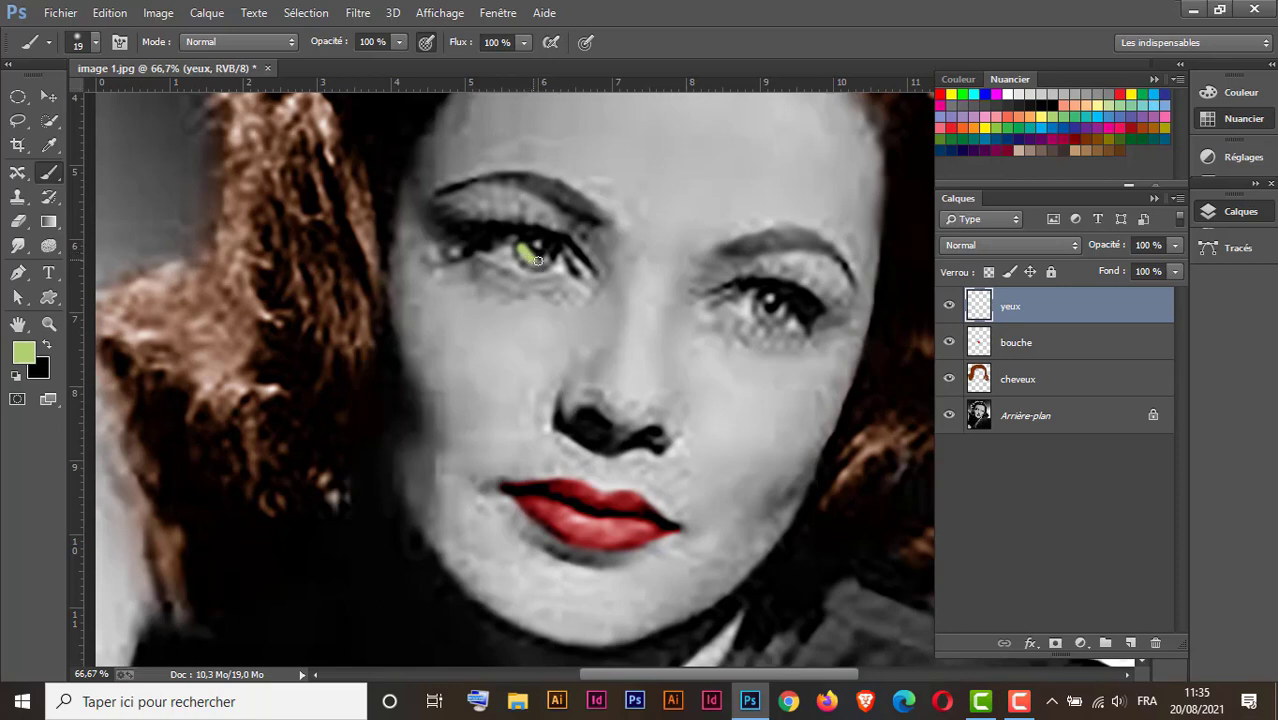
{"action": "left_click_drag", "start_coordinate": [537, 260], "coordinate": [552, 251]}
{"action": "left_click", "coordinate": [998, 245]}
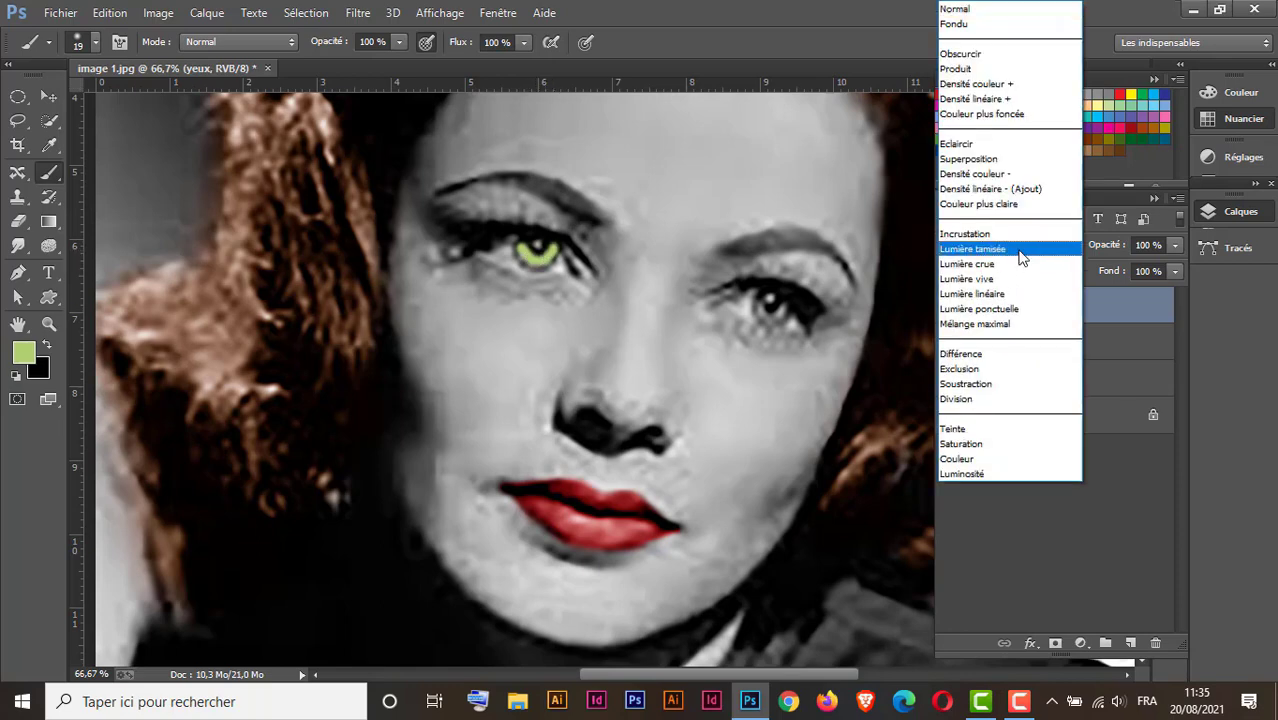
Blend the yeux layer in Lumière tamisée, paint the right iris green, and set opacity to 62%.
{"action": "left_click", "coordinate": [995, 250]}
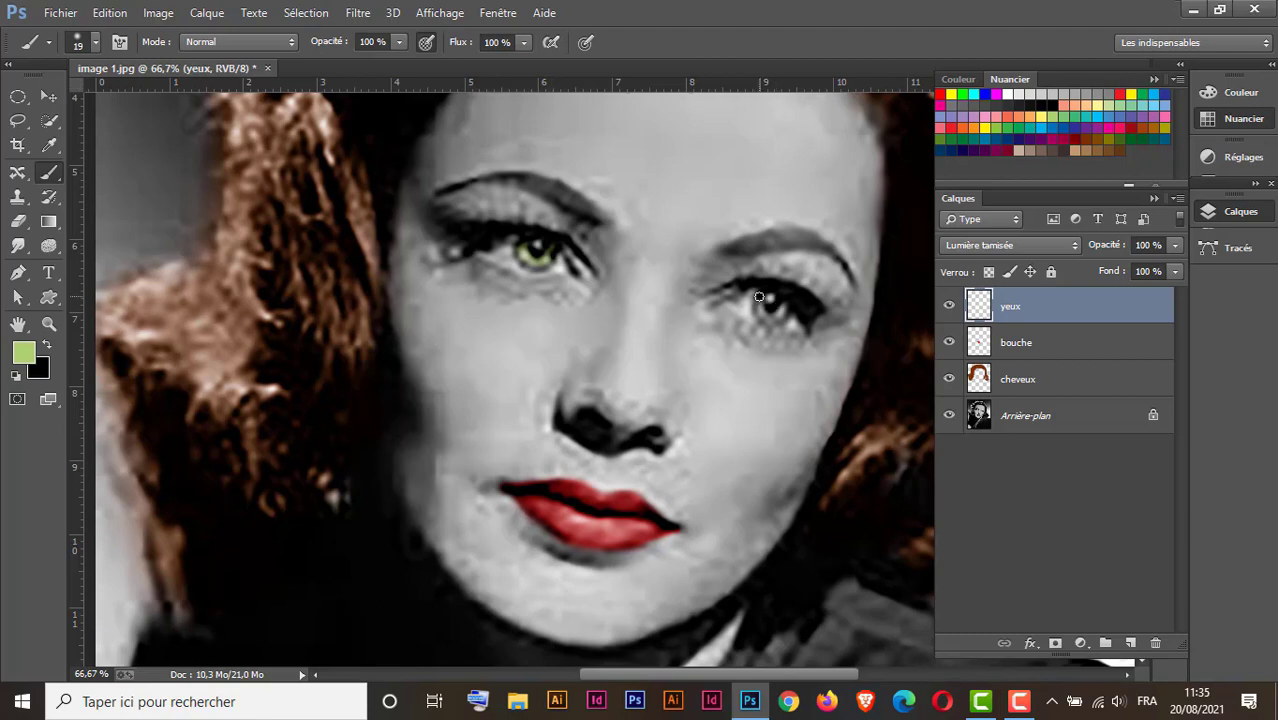
{"action": "left_click_drag", "start_coordinate": [760, 310], "coordinate": [780, 314]}
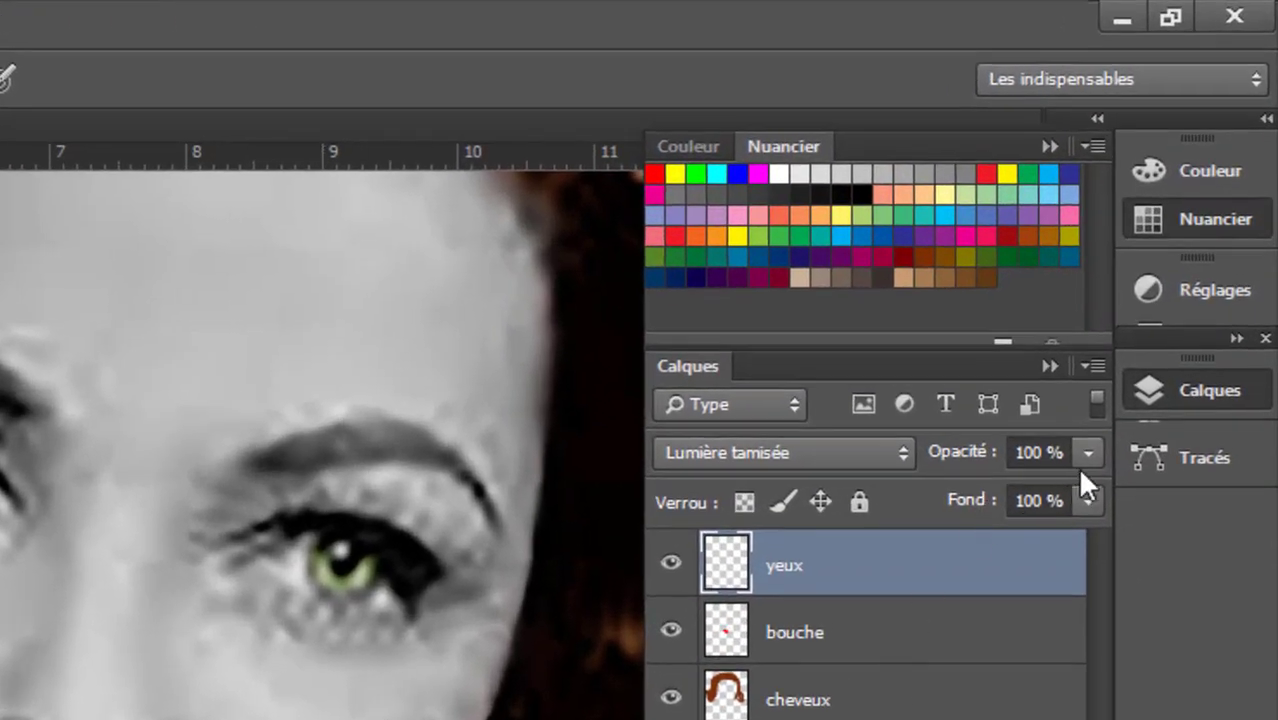
{"action": "left_click", "coordinate": [1087, 451]}
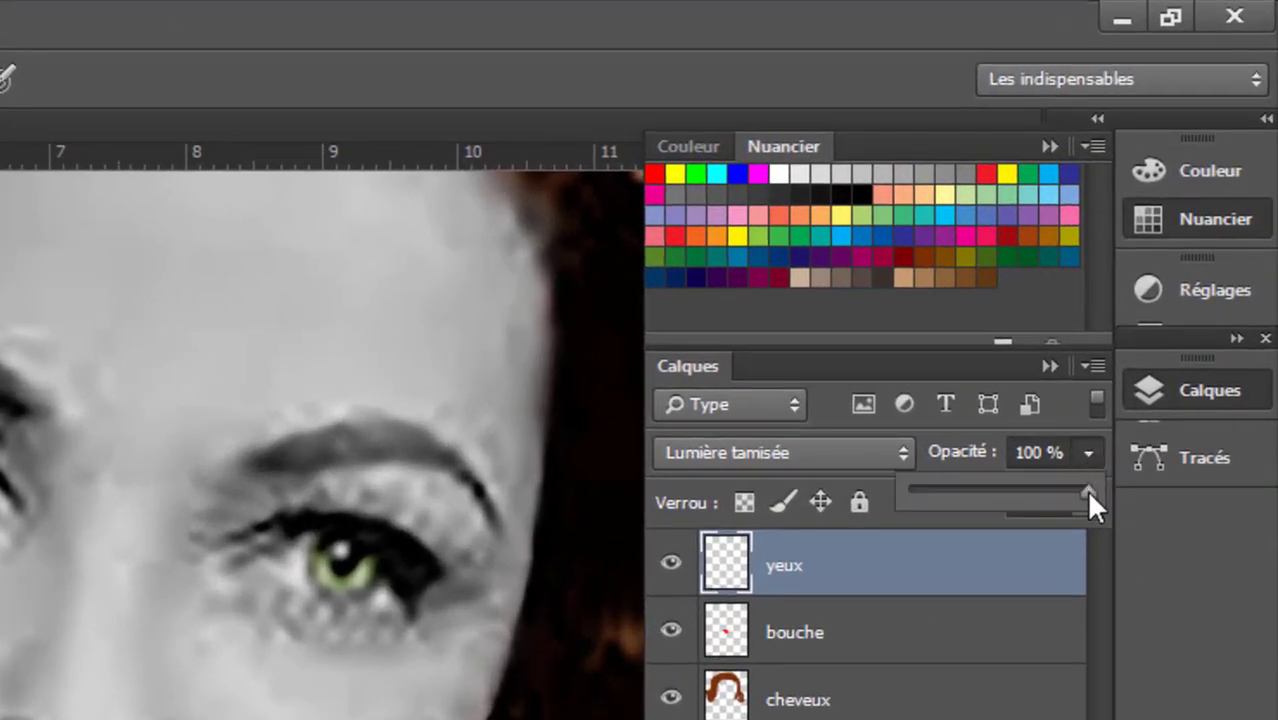
{"action": "left_click_drag", "start_coordinate": [1086, 489], "coordinate": [1081, 491]}
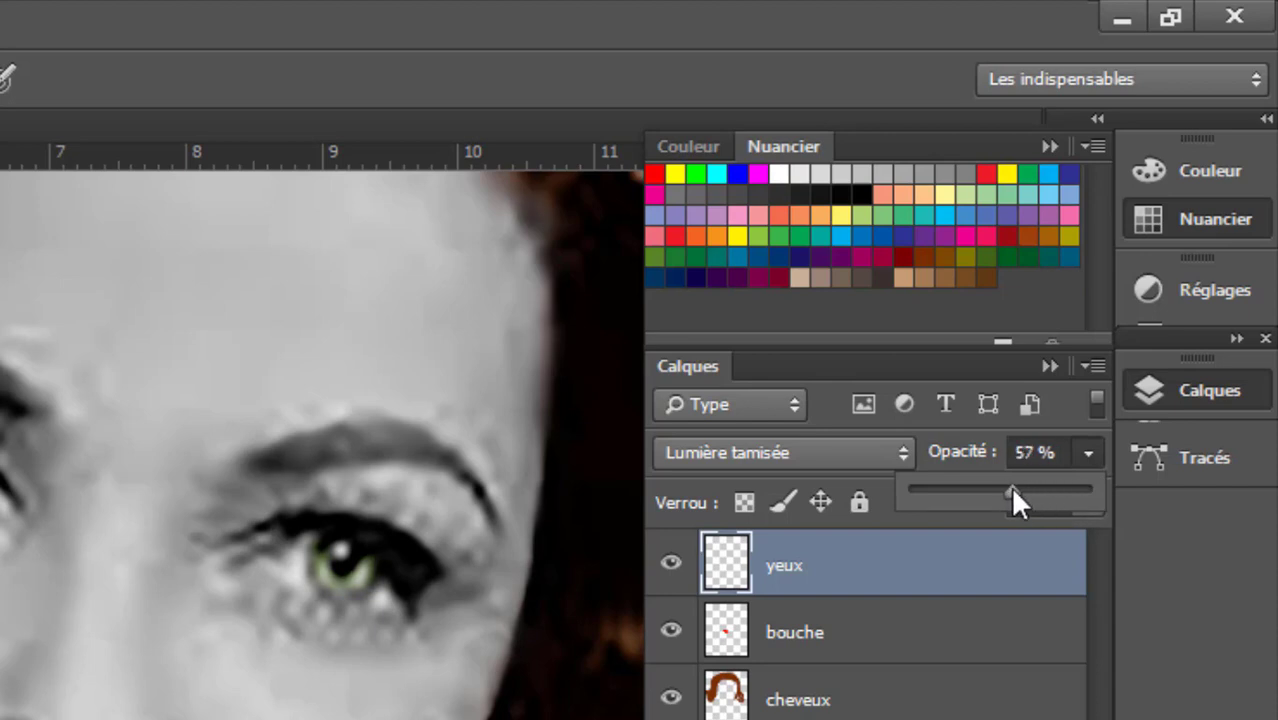
{"action": "left_click", "coordinate": [1000, 572]}
{"action": "key", "text": "ctrl+minus"}
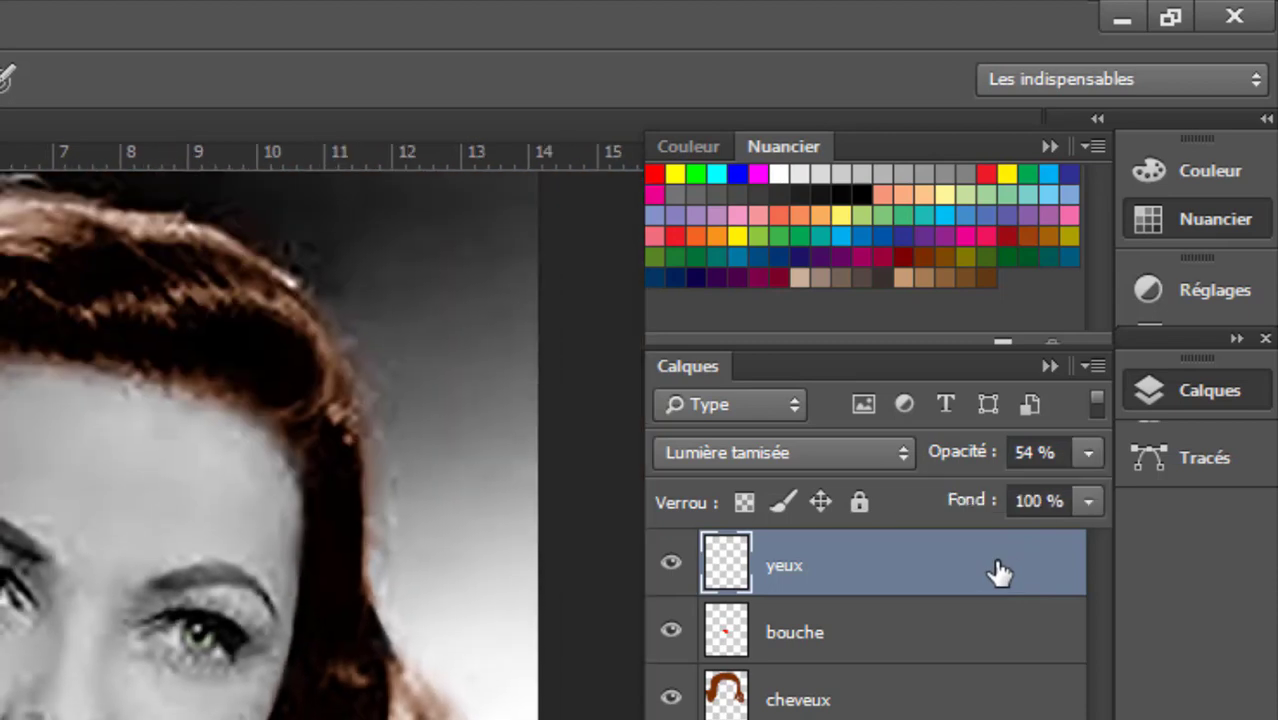
{"action": "left_click", "coordinate": [1088, 450]}
{"action": "left_click_drag", "start_coordinate": [1017, 492], "coordinate": [1031, 491]}
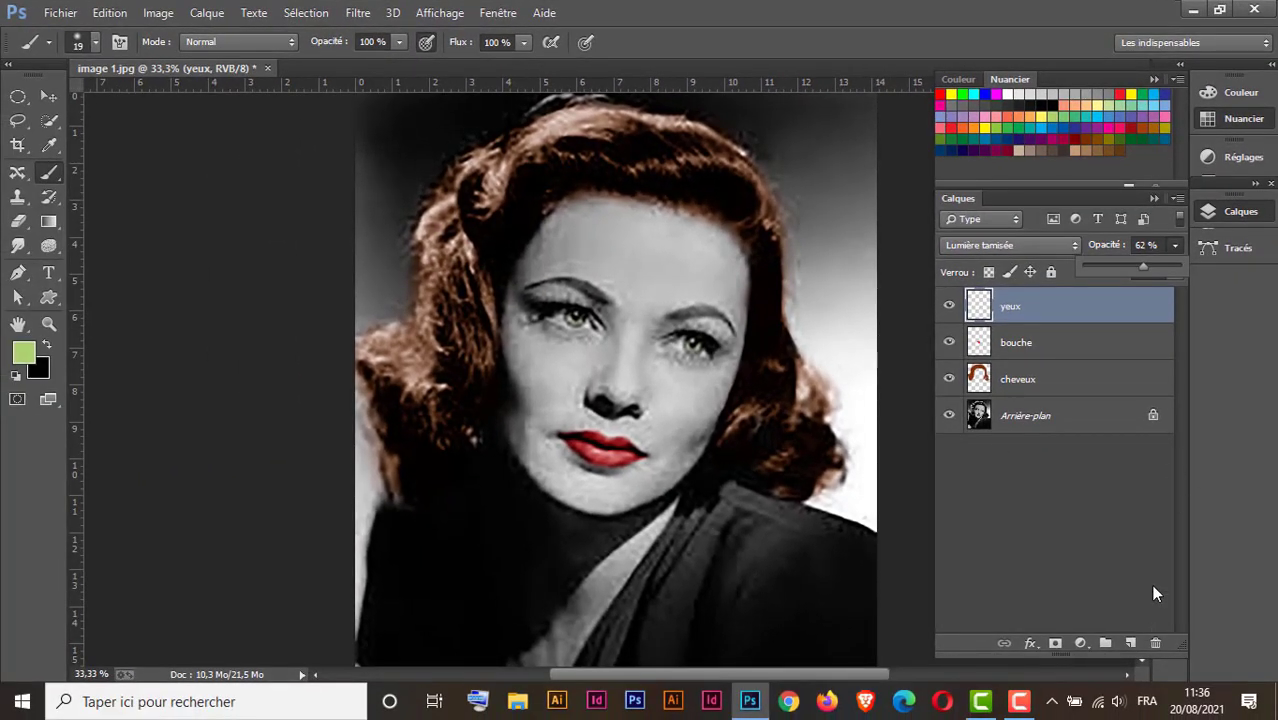
Create a new empty layer named peau for the skin.
{"action": "left_click", "coordinate": [1130, 643]}
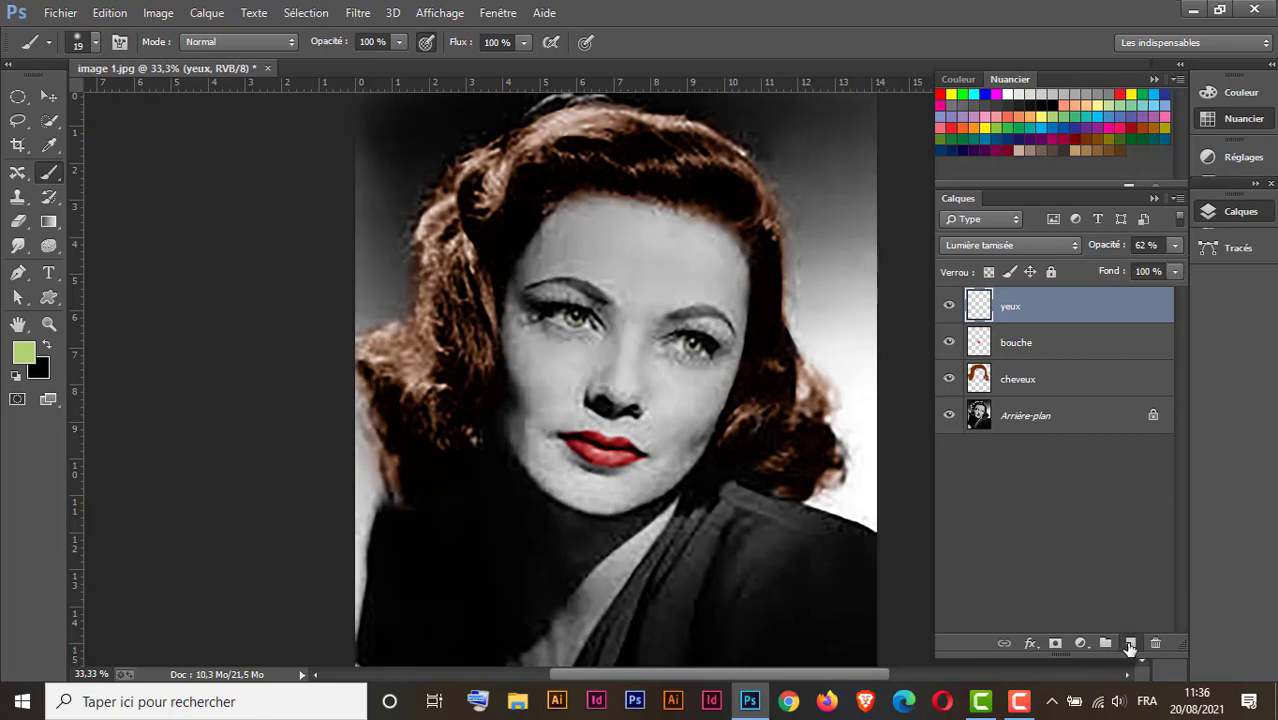
{"action": "double_click", "coordinate": [1016, 306]}
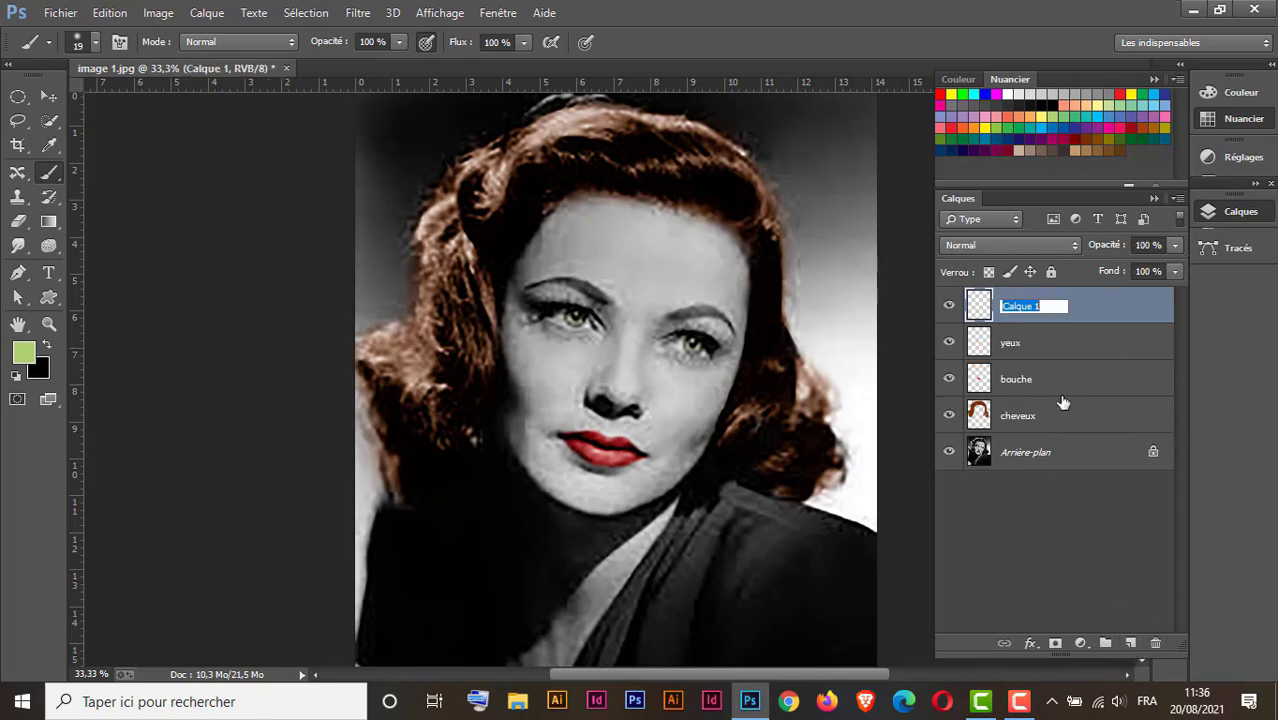
{"action": "type", "text": "peau"}
{"action": "key", "text": "Return"}
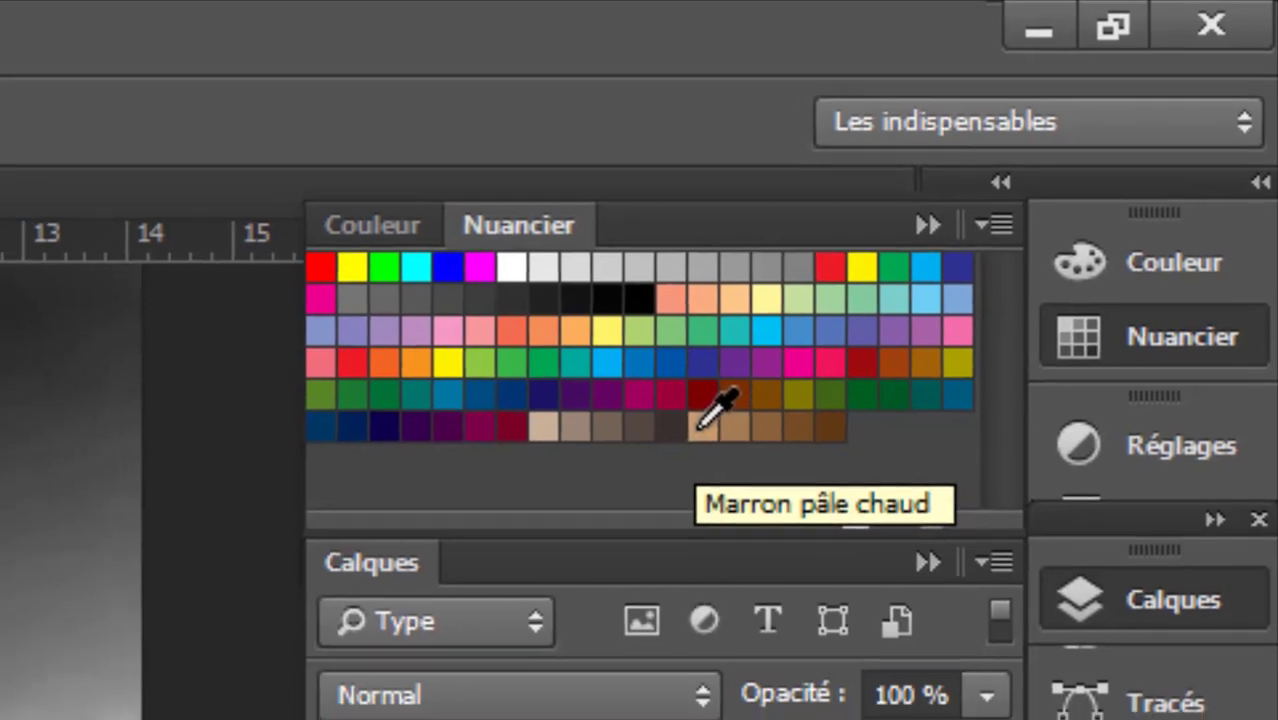
With the Marron pâle chaud swatch and a 113 px brush, paint tan over the forehead and nose.
{"action": "left_click", "coordinate": [700, 427]}
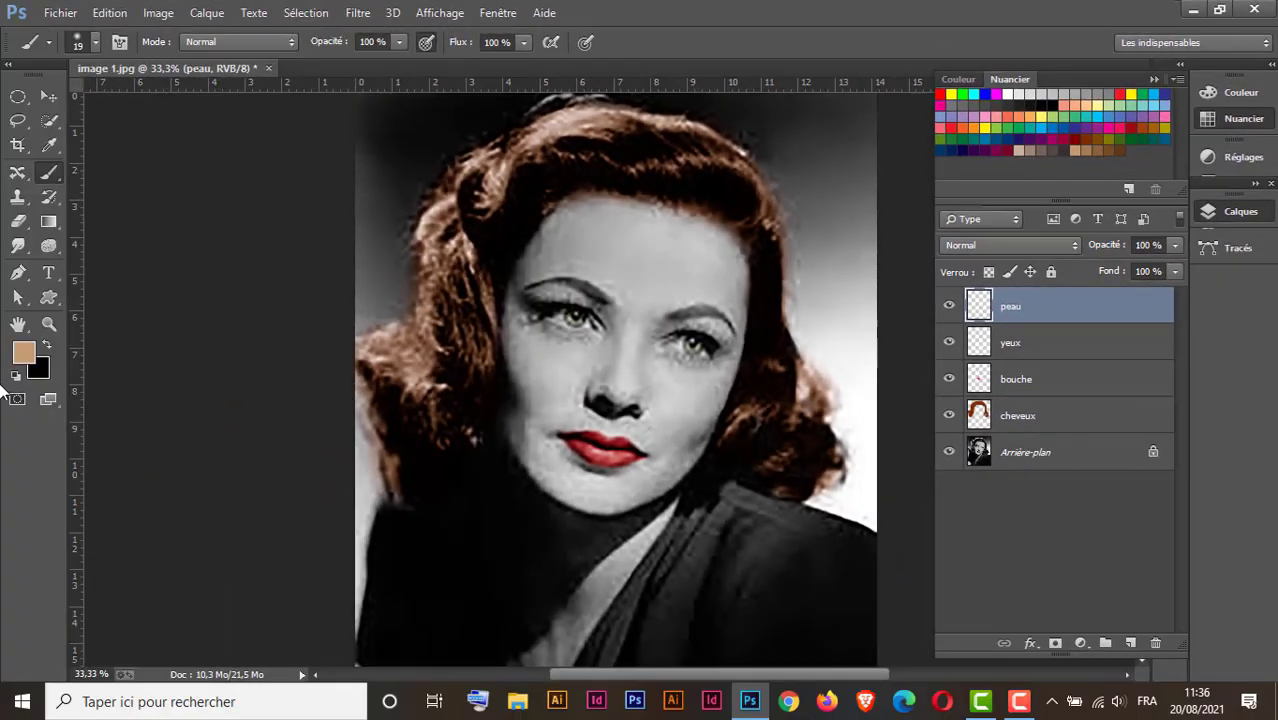
{"action": "left_click", "coordinate": [49, 172]}
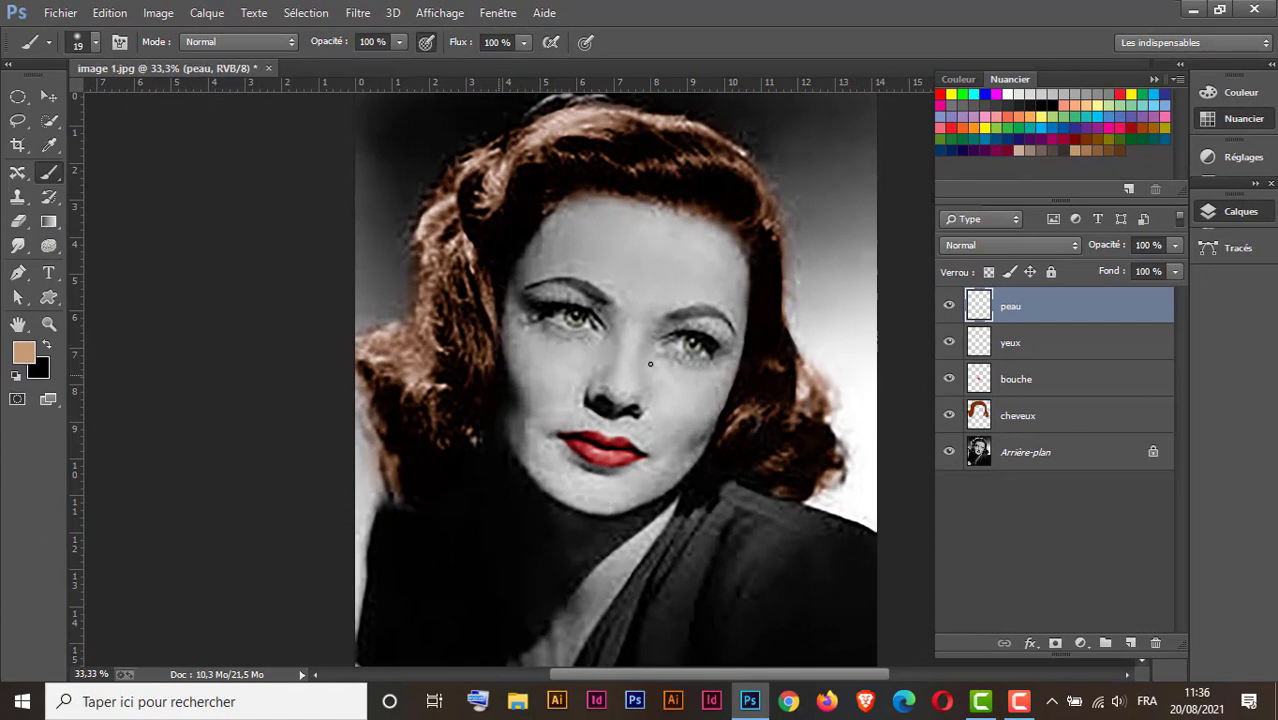
{"action": "right_click", "coordinate": [641, 241]}
{"action": "left_click_drag", "start_coordinate": [755, 186], "coordinate": [824, 193]}
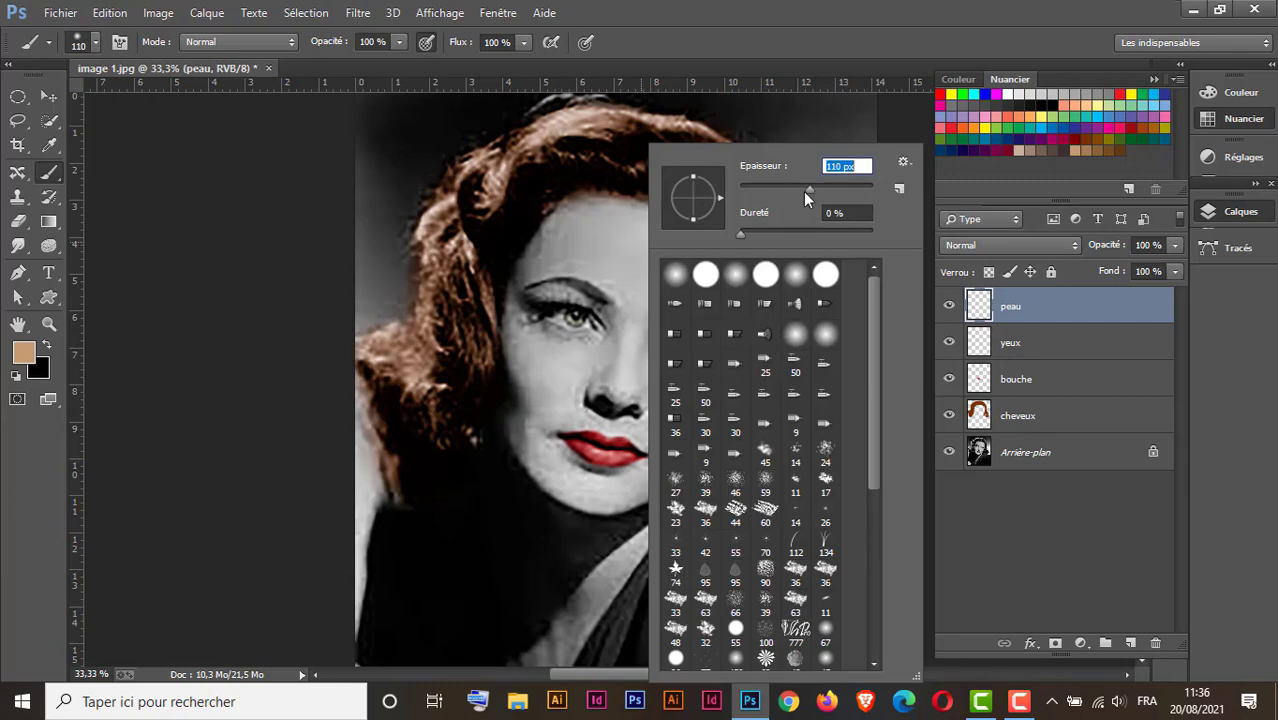
{"action": "left_click_drag", "start_coordinate": [806, 189], "coordinate": [810, 188]}
{"action": "left_click", "coordinate": [620, 242]}
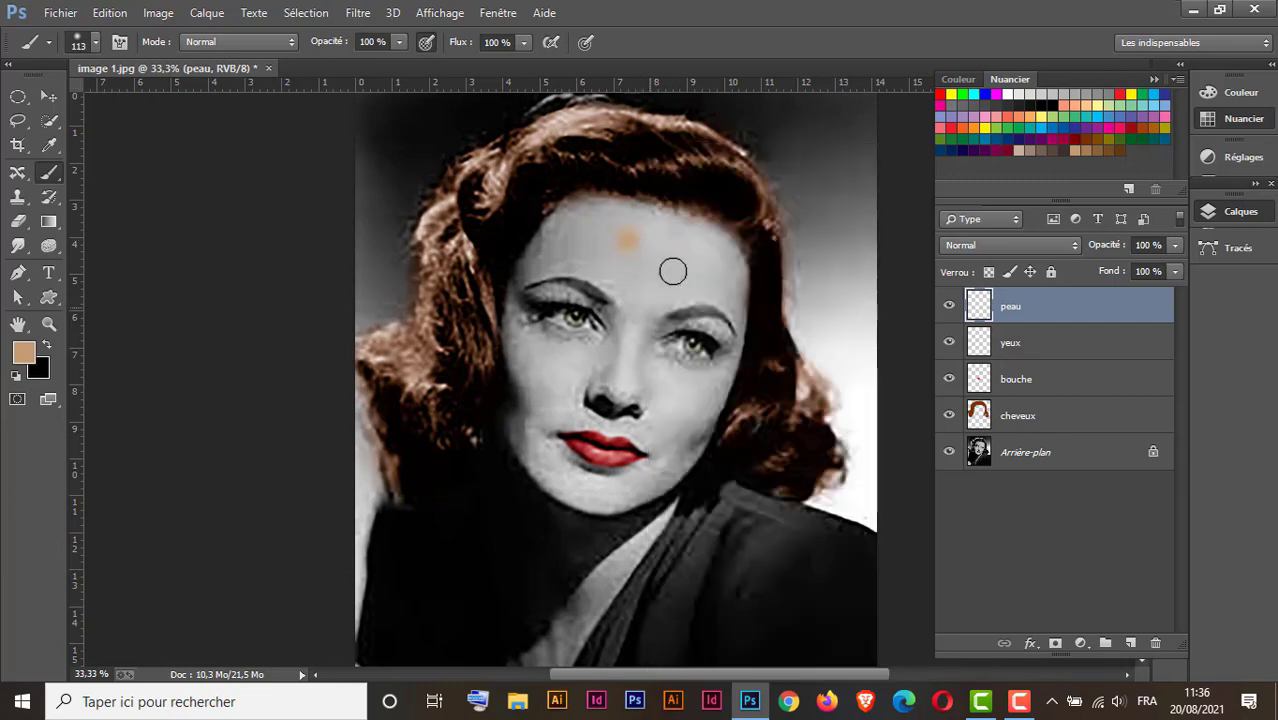
{"action": "mouse_move", "coordinate": [673, 262]}
{"action": "left_mouse_down"}
{"action": "mouse_move", "coordinate": [645, 245]}
{"action": "mouse_move", "coordinate": [659, 222]}
{"action": "mouse_move", "coordinate": [696, 240]}
{"action": "mouse_move", "coordinate": [633, 217]}
{"action": "mouse_move", "coordinate": [577, 220]}
{"action": "mouse_move", "coordinate": [673, 245]}
{"action": "mouse_move", "coordinate": [622, 262]}
{"action": "mouse_move", "coordinate": [668, 280]}
{"action": "mouse_move", "coordinate": [630, 347]}
{"action": "left_mouse_up"}
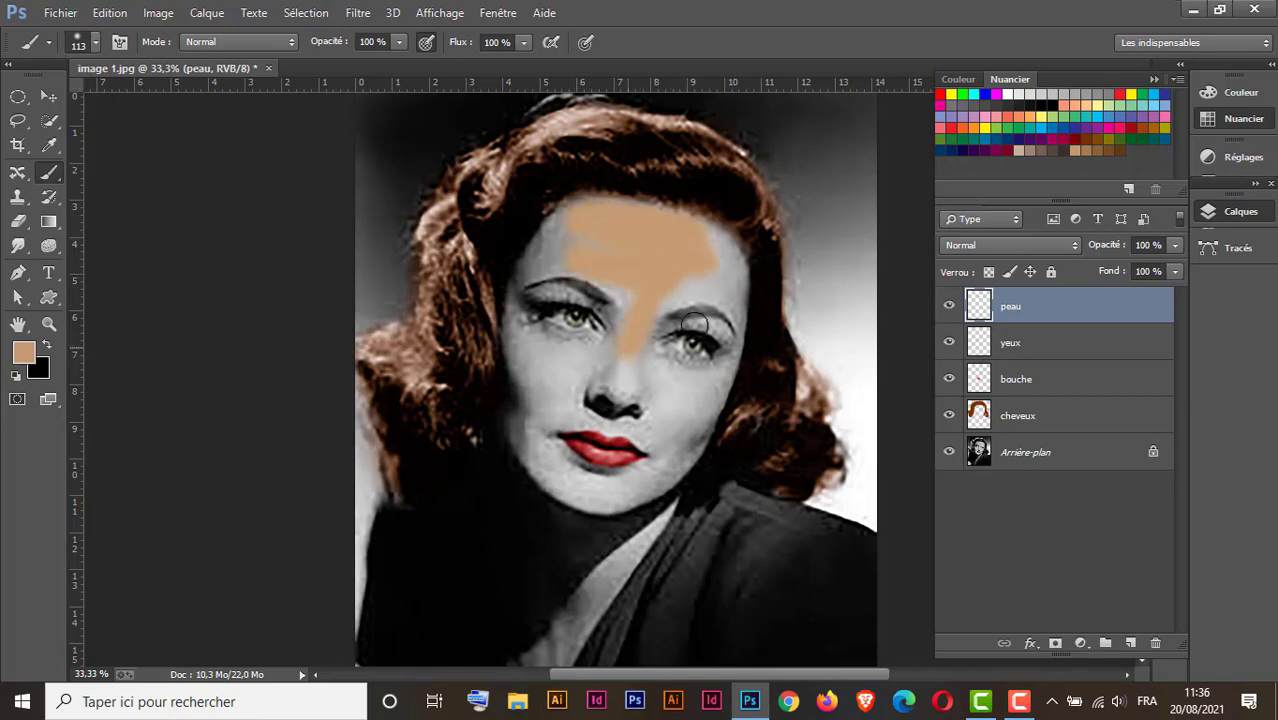
{"action": "left_click", "coordinate": [1005, 251]}
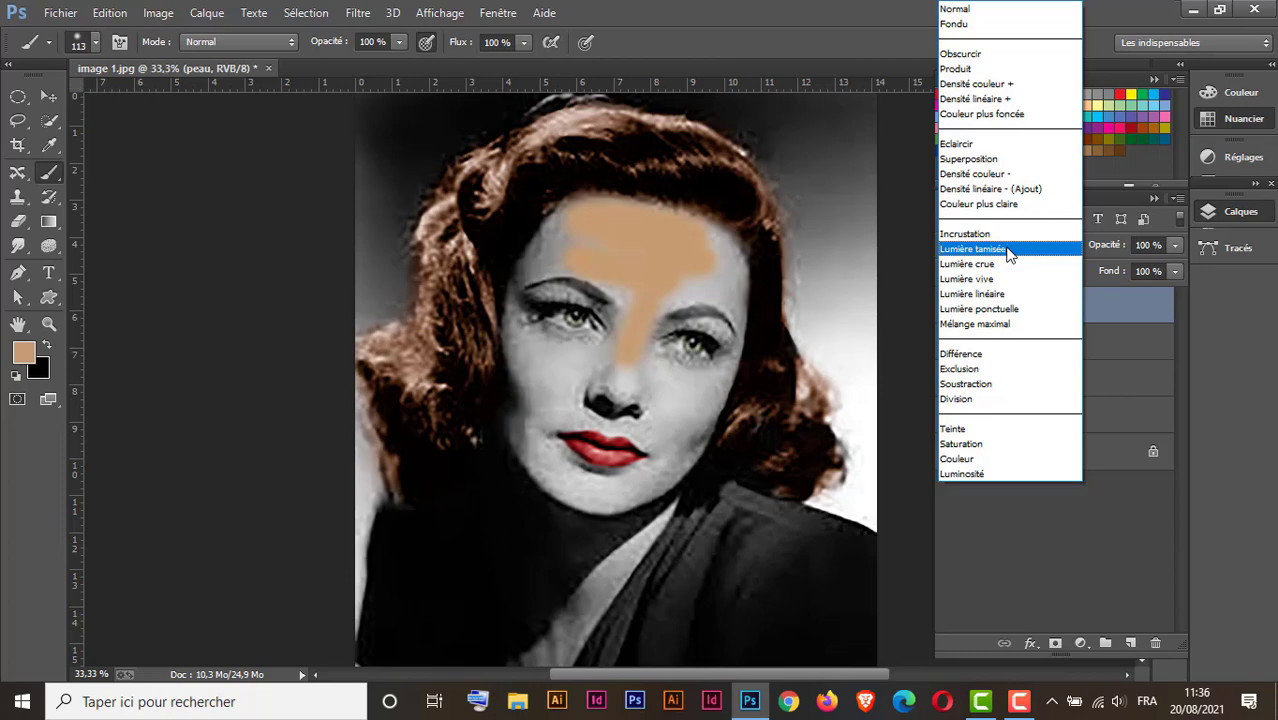
Switch the peau layer to Lumière tamisée and brush skin tone over the left brow and cheek.
{"action": "left_click", "coordinate": [1005, 249]}
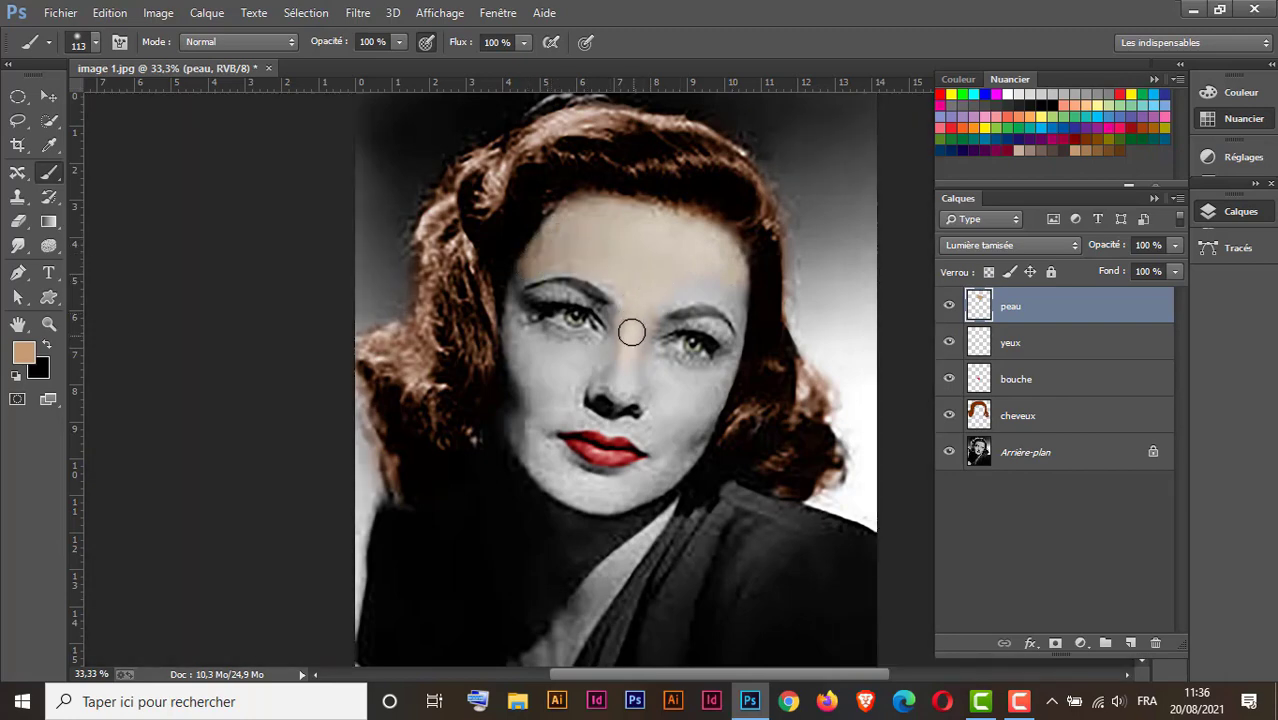
{"action": "mouse_move", "coordinate": [631, 332]}
{"action": "left_mouse_down"}
{"action": "mouse_move", "coordinate": [542, 280]}
{"action": "mouse_move", "coordinate": [518, 288]}
{"action": "mouse_move", "coordinate": [519, 322]}
{"action": "mouse_move", "coordinate": [570, 355]}
{"action": "mouse_move", "coordinate": [596, 337]}
{"action": "mouse_move", "coordinate": [528, 334]}
{"action": "mouse_move", "coordinate": [736, 308]}
{"action": "mouse_move", "coordinate": [712, 395]}
{"action": "mouse_move", "coordinate": [610, 491]}
{"action": "mouse_move", "coordinate": [599, 337]}
{"action": "mouse_move", "coordinate": [540, 340]}
{"action": "mouse_move", "coordinate": [525, 360]}
{"action": "mouse_move", "coordinate": [525, 428]}
{"action": "mouse_move", "coordinate": [656, 451]}
{"action": "mouse_move", "coordinate": [658, 418]}
{"action": "mouse_move", "coordinate": [551, 391]}
{"action": "mouse_move", "coordinate": [688, 402]}
{"action": "mouse_move", "coordinate": [633, 434]}
{"action": "mouse_move", "coordinate": [628, 397]}
{"action": "mouse_move", "coordinate": [551, 576]}
{"action": "mouse_move", "coordinate": [571, 479]}
{"action": "mouse_move", "coordinate": [619, 444]}
{"action": "left_mouse_up"}
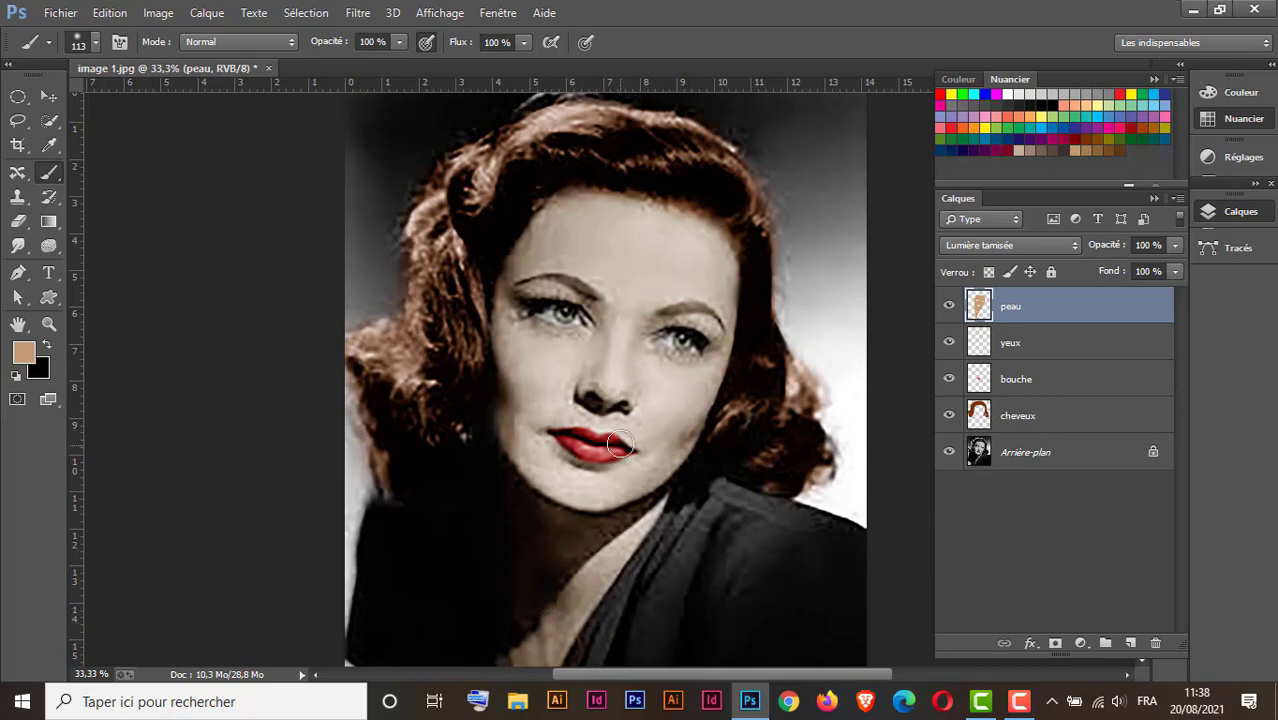
Zoom into the lower face and ready a smaller eraser for the stray skin tint near the nose.
{"action": "left_click", "coordinate": [607, 436], "text": "ctrl"}
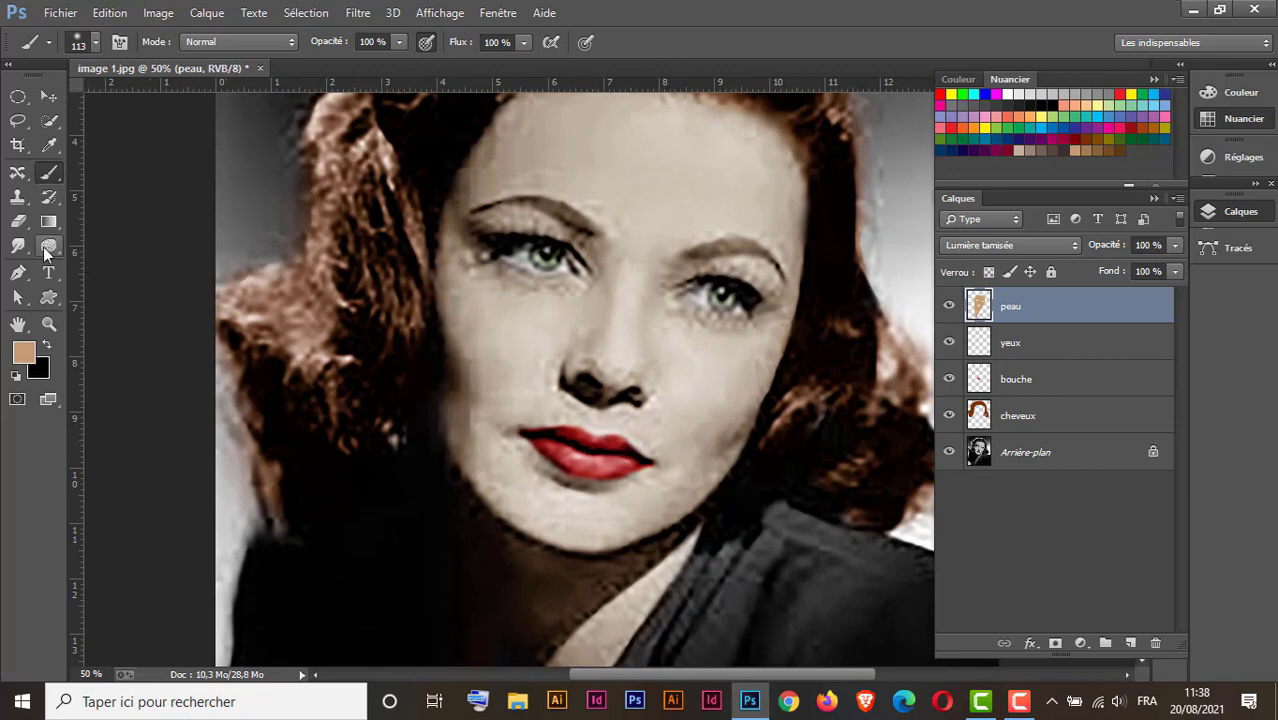
{"action": "left_click", "coordinate": [18, 222]}
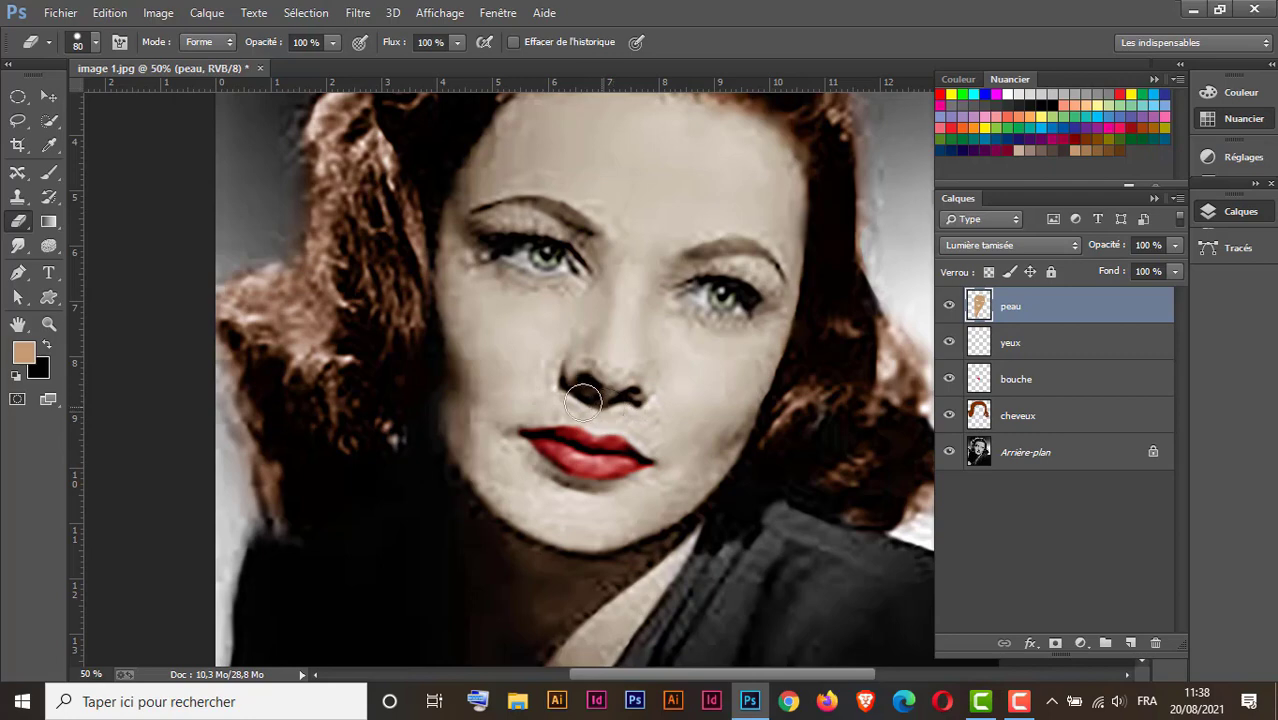
{"action": "key", "text": "bracketleft"}
{"action": "key", "text": "bracketleft"}
{"action": "key", "text": "bracketleft"}
{"action": "key", "text": "v"}
{"action": "key", "text": "ctrl+minus"}
{"action": "key", "text": "ctrl+minus"}
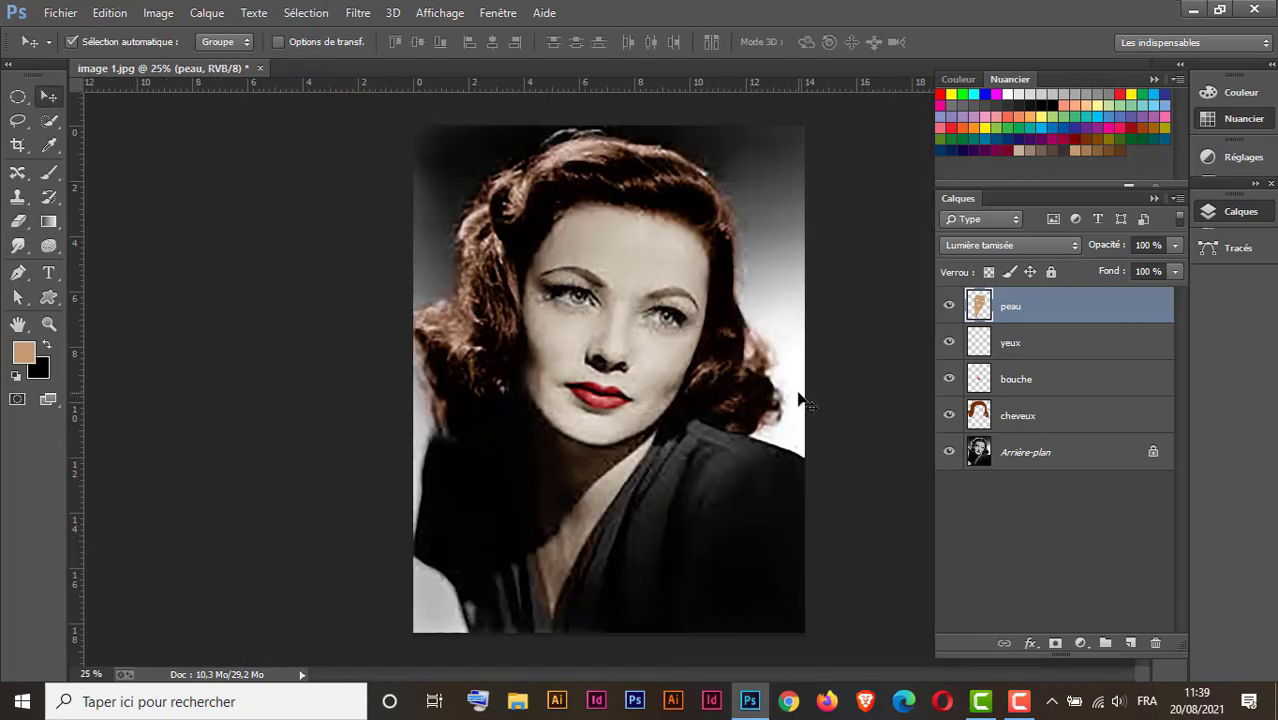